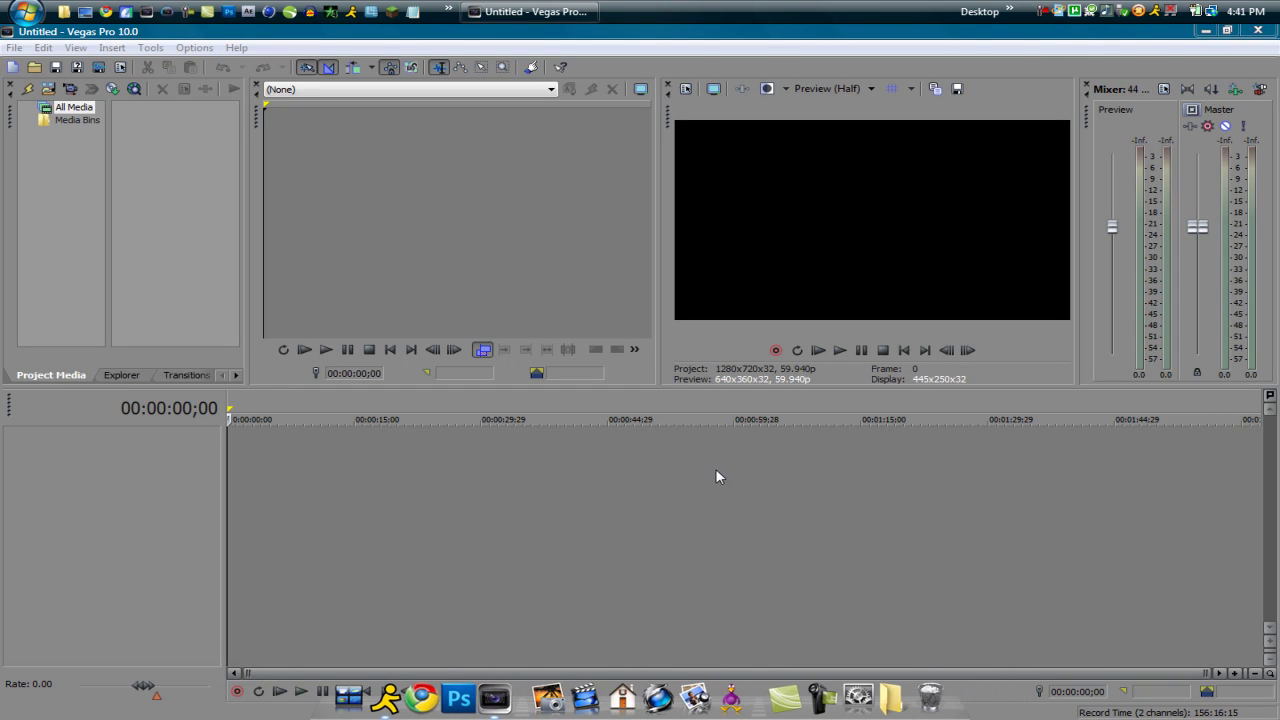
Set the Trimmer position marker to 00:00:01;18, then return focus to the timeline.
{"action": "left_click", "coordinate": [577, 310]}
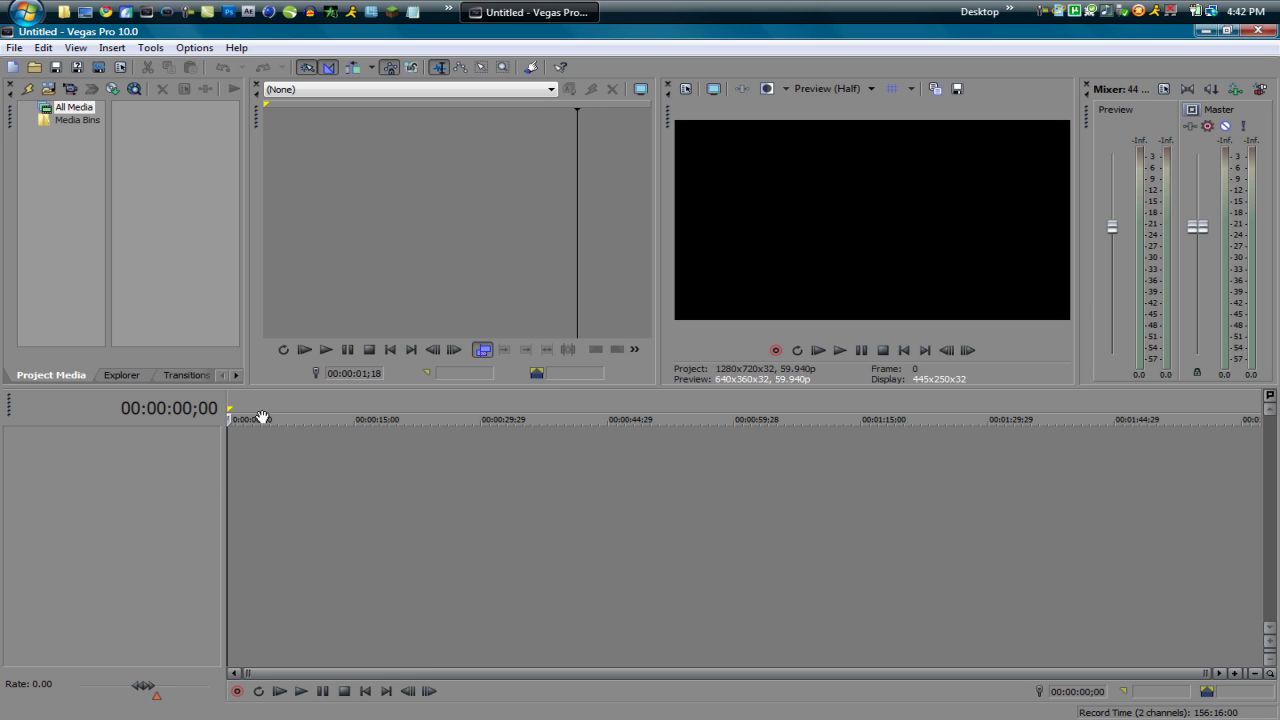
{"action": "left_click", "coordinate": [170, 482]}
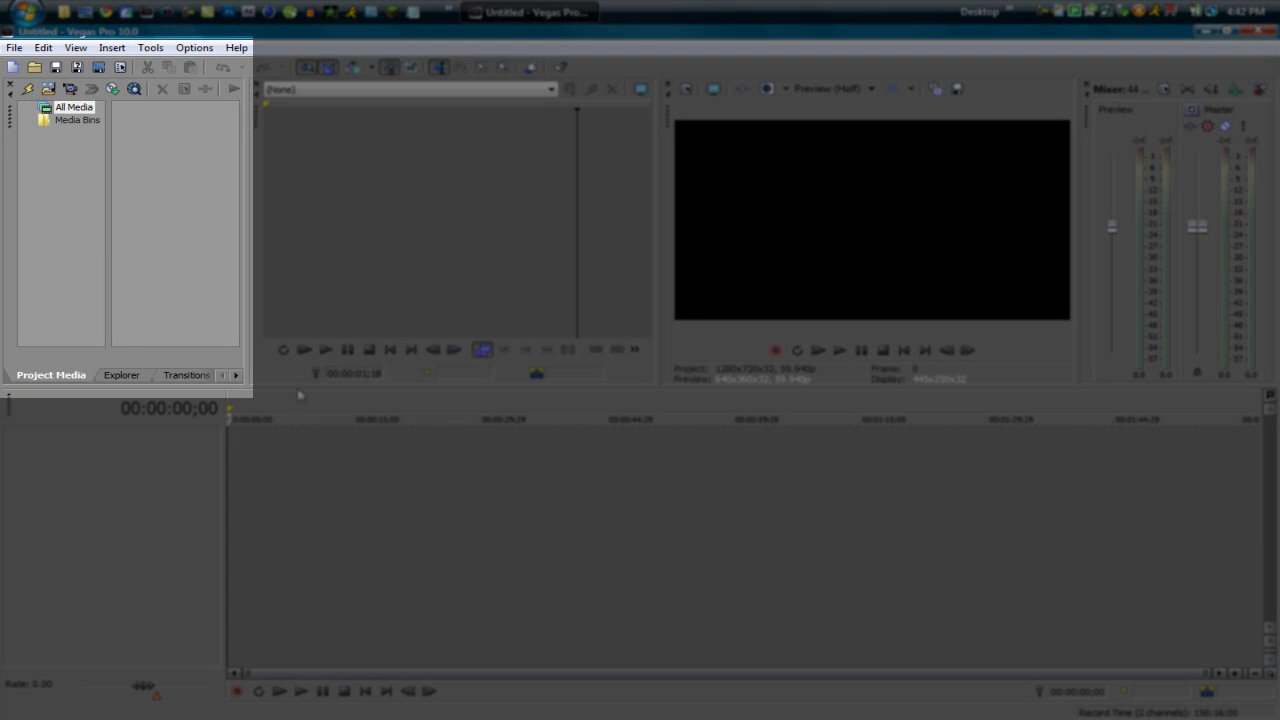
Scroll through the docked window tabs and move the trimmer marker to 00:00:01;03.
{"action": "left_click", "coordinate": [236, 375]}
{"action": "left_click", "coordinate": [236, 375]}
{"action": "left_click", "coordinate": [222, 375]}
{"action": "left_click", "coordinate": [222, 375]}
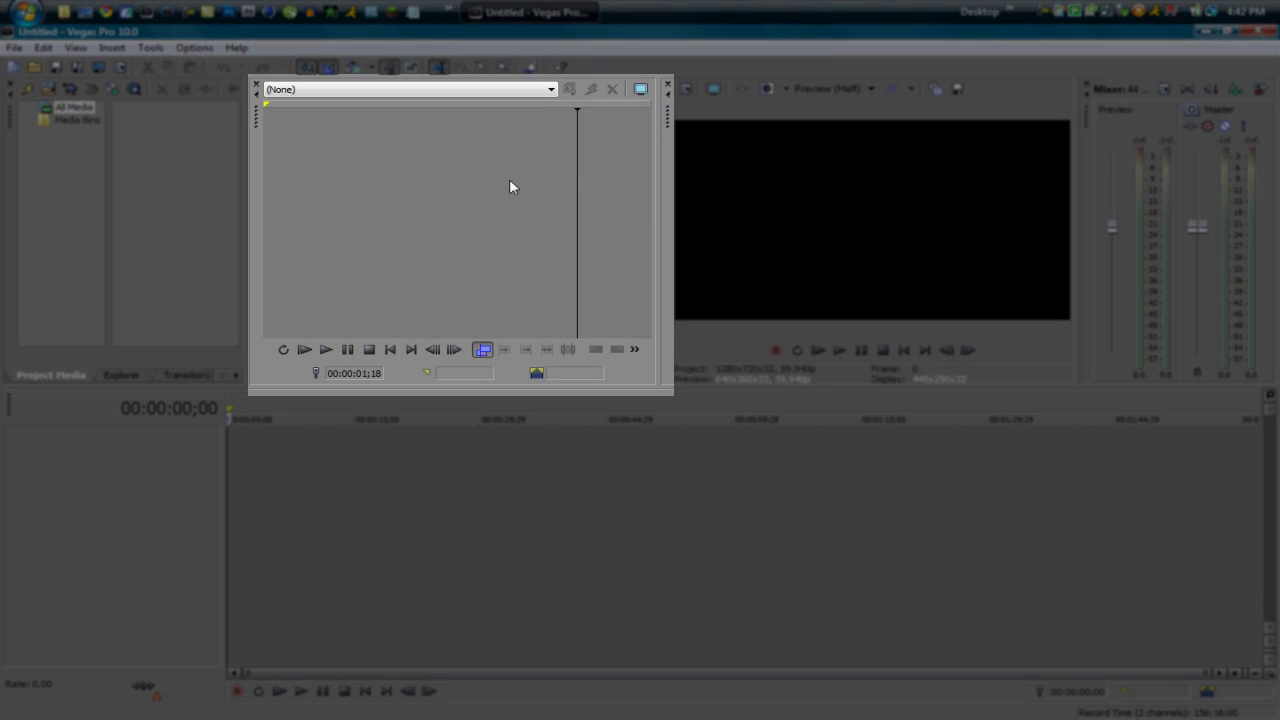
{"action": "left_click", "coordinate": [473, 188]}
{"action": "left_click", "coordinate": [290, 185]}
{"action": "left_click", "coordinate": [477, 172]}
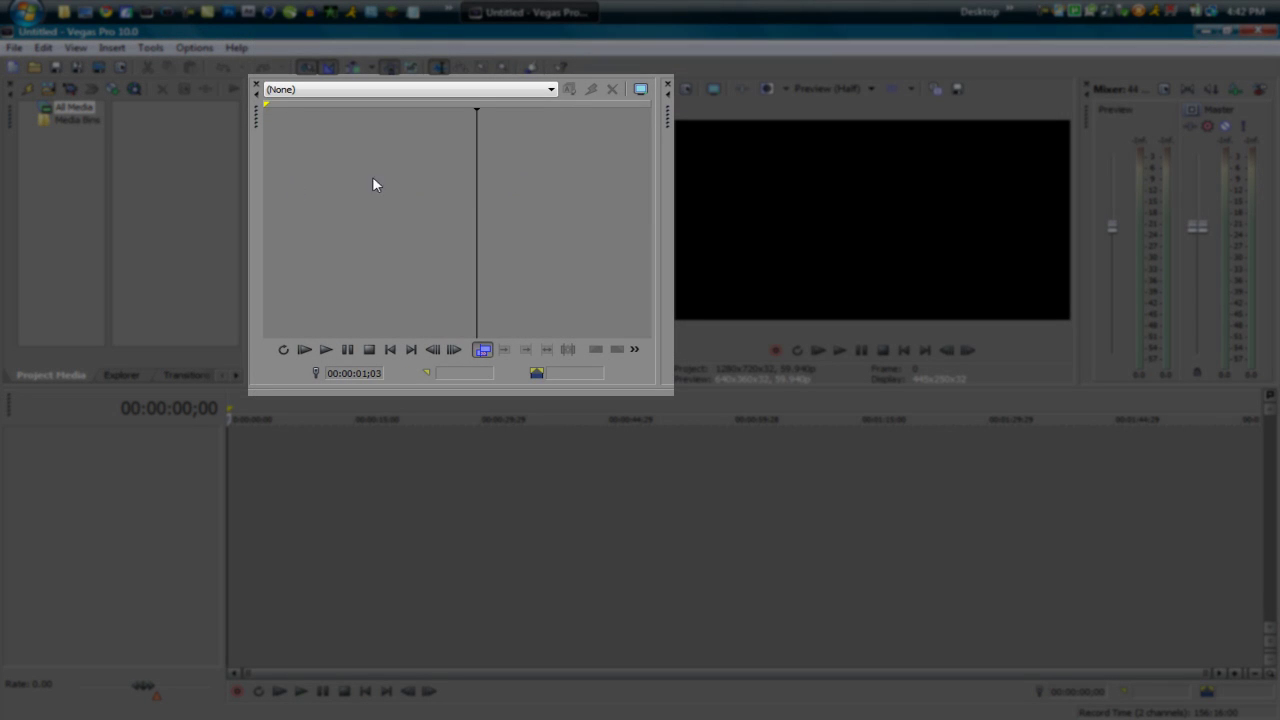
Close the Trimmer window, then look through Video FX and Transitions before returning to Project Media.
{"action": "left_click", "coordinate": [257, 87]}
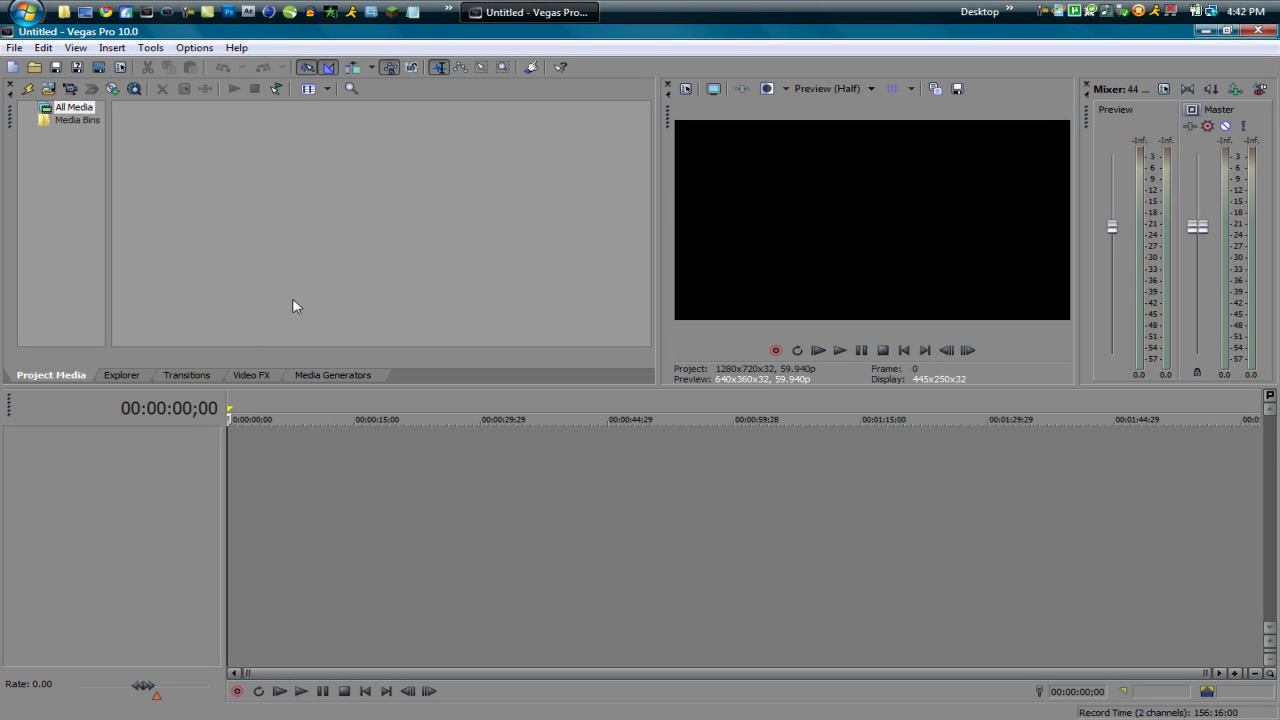
{"action": "left_click", "coordinate": [251, 375]}
{"action": "left_click", "coordinate": [186, 375]}
{"action": "left_click", "coordinate": [66, 377]}
Dock the Mixer into the Video Preview group, switch between their tabs, and widen Project Media.
{"action": "left_click_drag", "start_coordinate": [1088, 114], "coordinate": [690, 133]}
{"action": "left_click", "coordinate": [784, 377]}
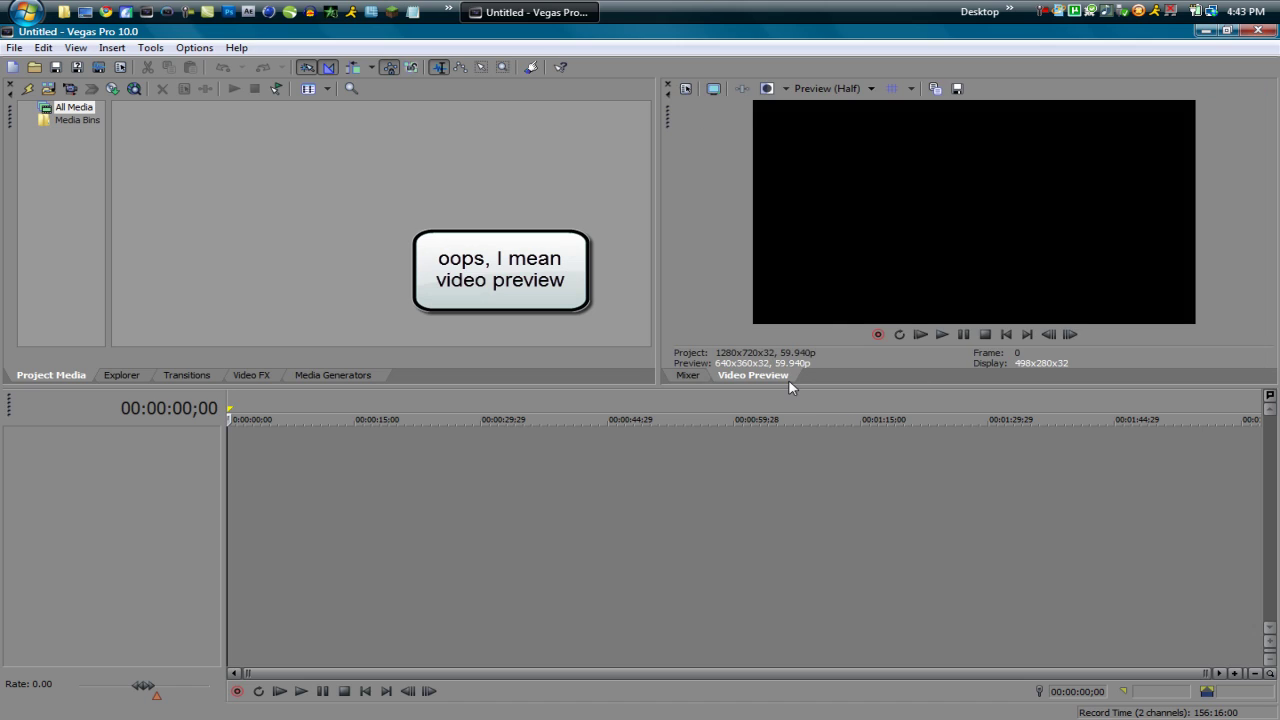
{"action": "left_click", "coordinate": [701, 376]}
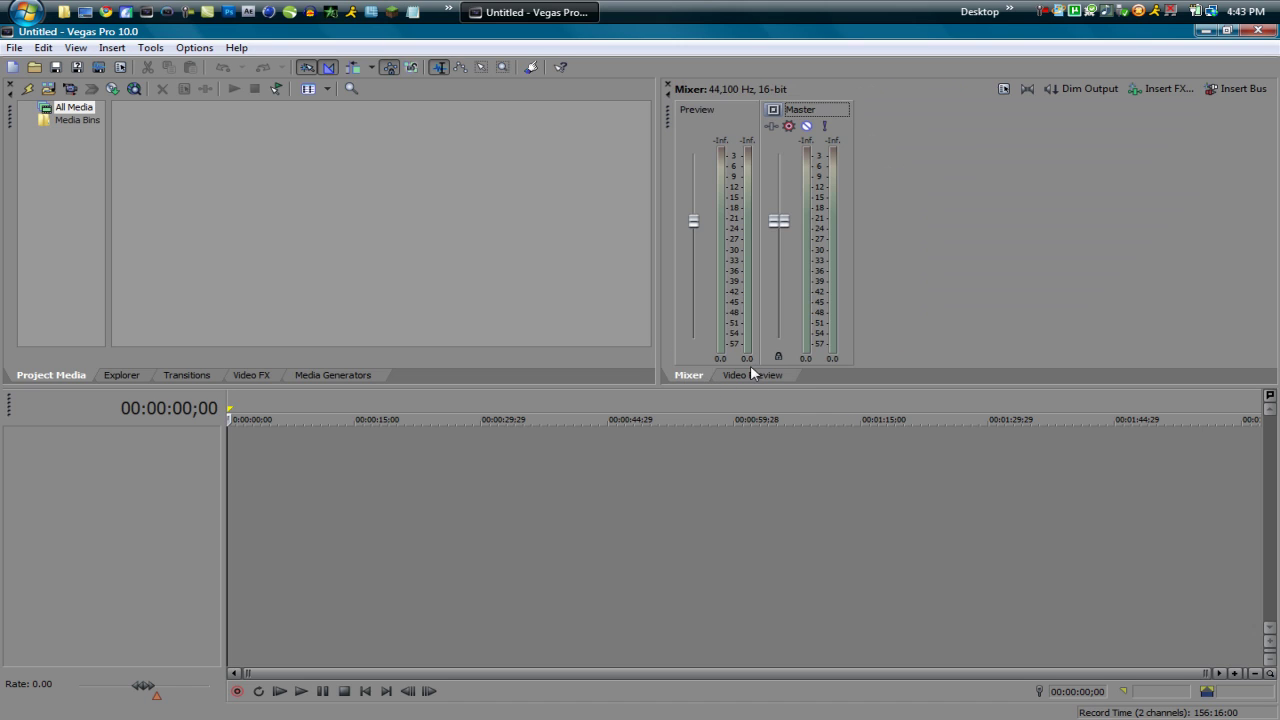
{"action": "left_click", "coordinate": [712, 375]}
{"action": "left_click", "coordinate": [688, 375]}
{"action": "left_click", "coordinate": [745, 375]}
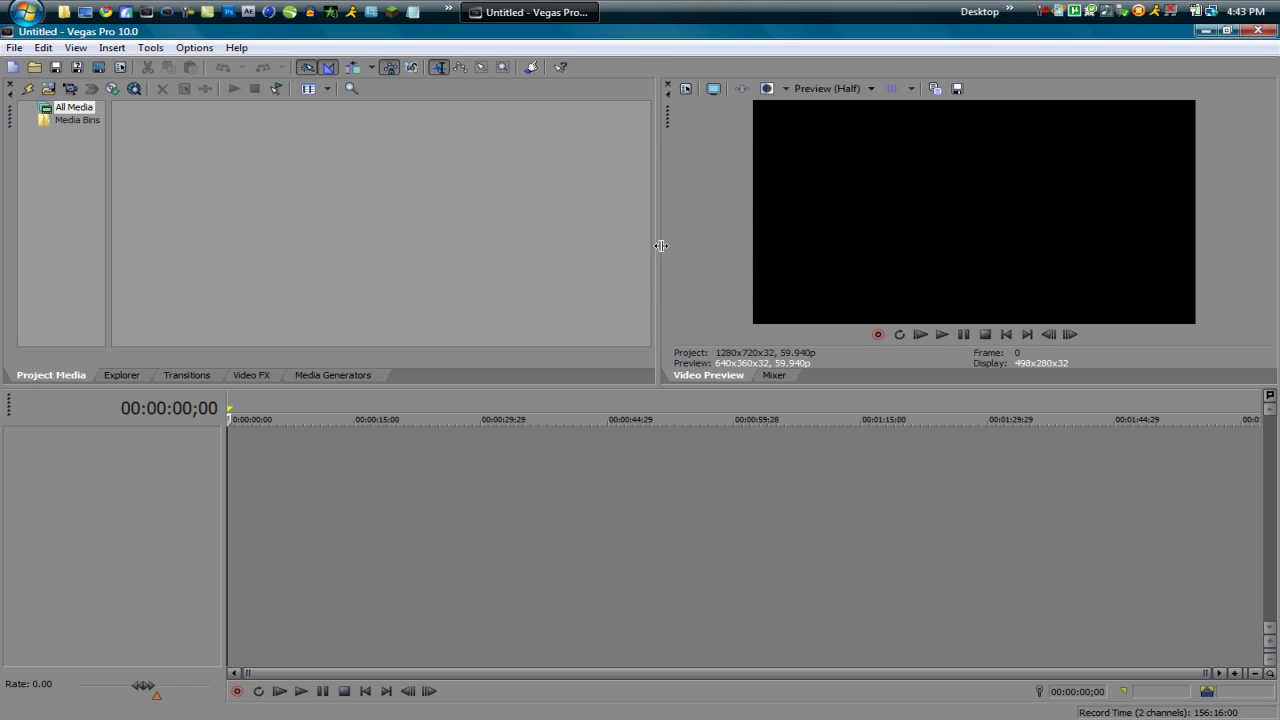
{"action": "left_click_drag", "start_coordinate": [664, 246], "coordinate": [809, 229]}
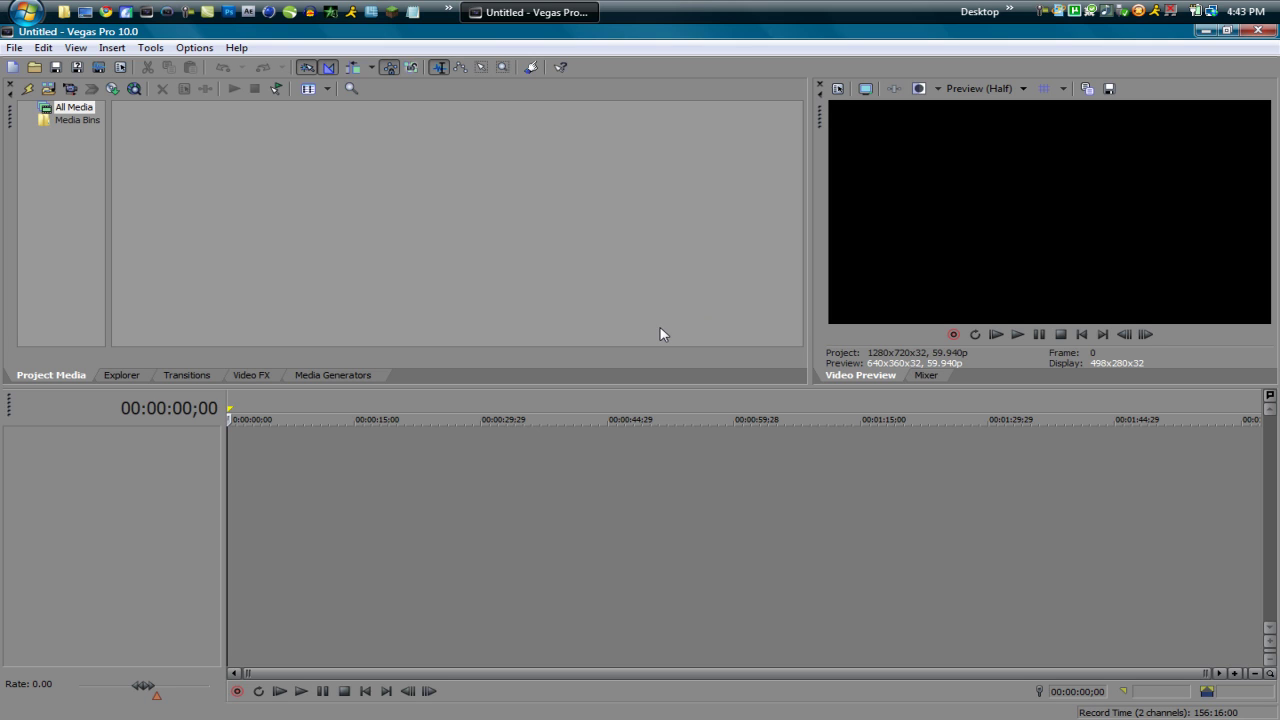
Start saving the current window layout under View > Window Layouts, then cancel.
{"action": "left_click", "coordinate": [75, 47]}
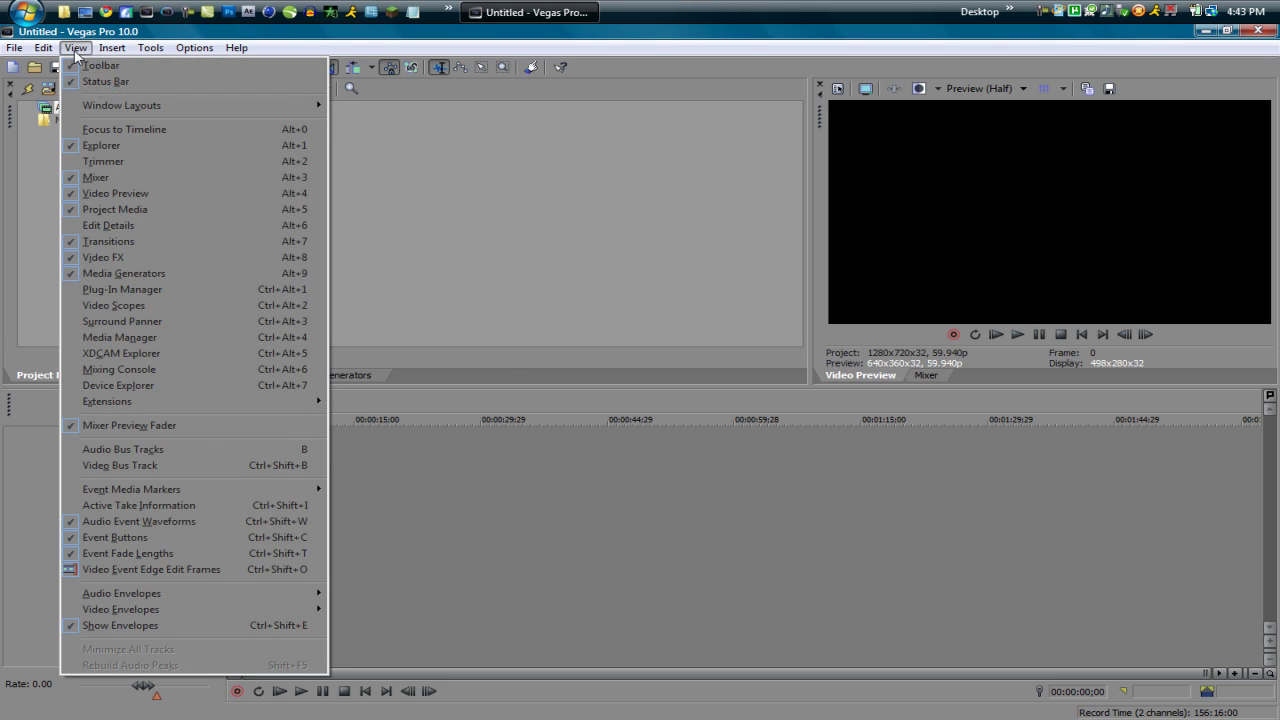
{"action": "mouse_move", "coordinate": [137, 108]}
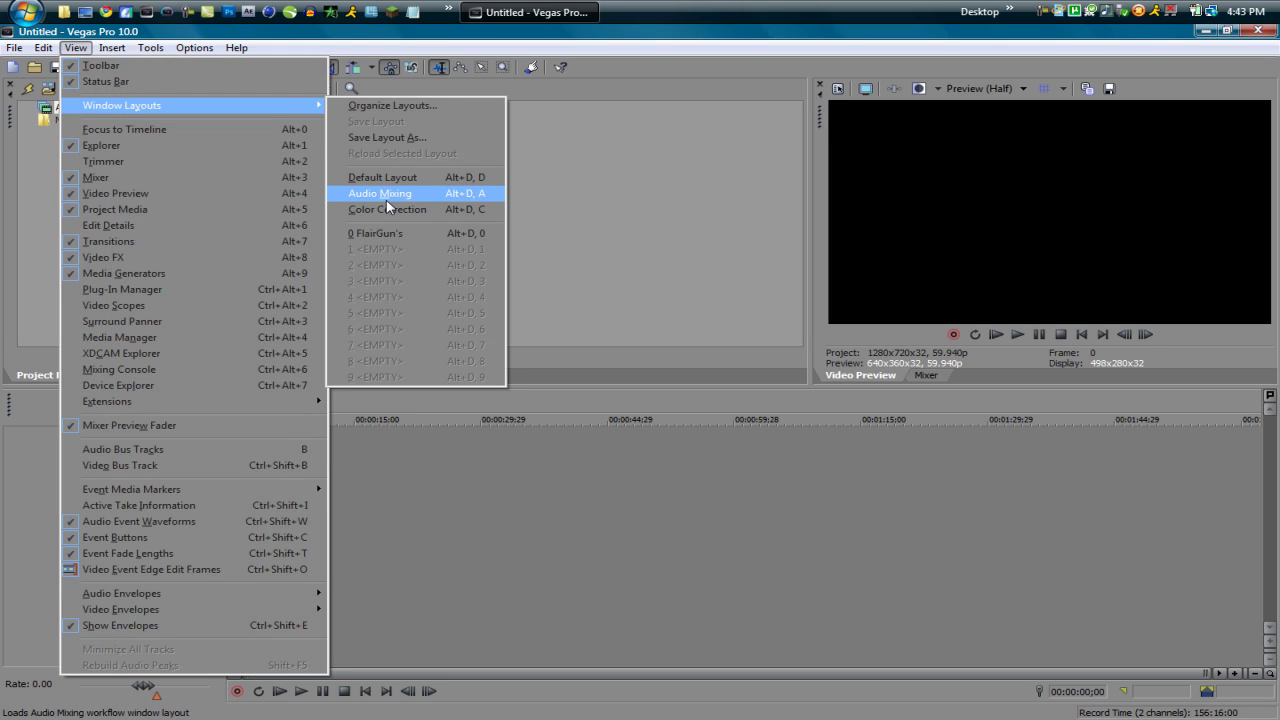
{"action": "left_click", "coordinate": [412, 143]}
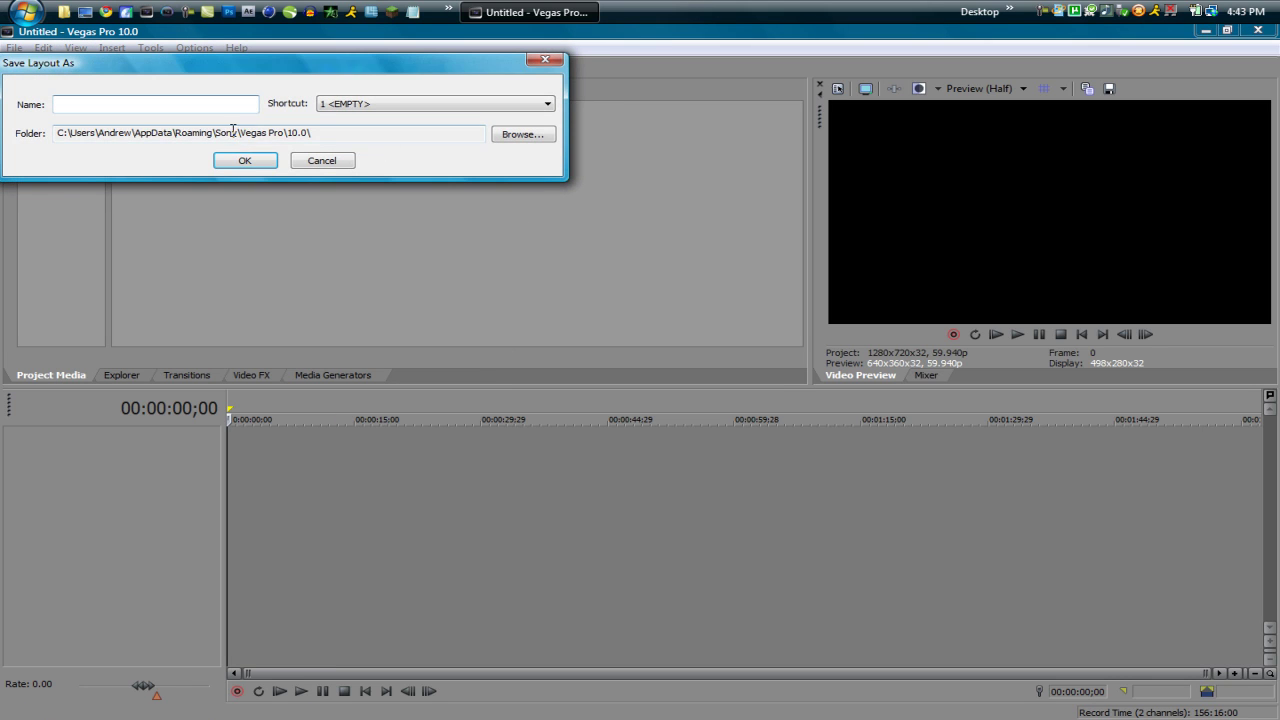
{"action": "left_click", "coordinate": [328, 163]}
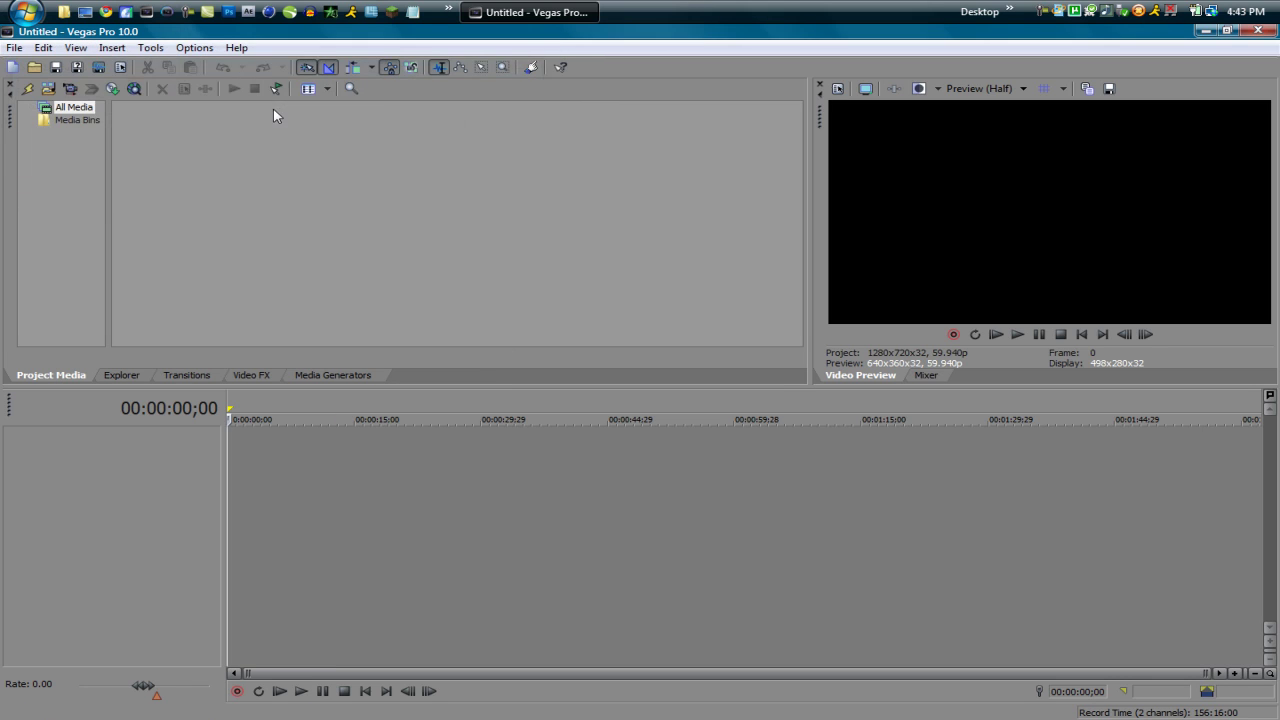
Apply the Default window layout, then go back to the Window Layouts list.
{"action": "left_click", "coordinate": [76, 47]}
{"action": "mouse_move", "coordinate": [214, 104]}
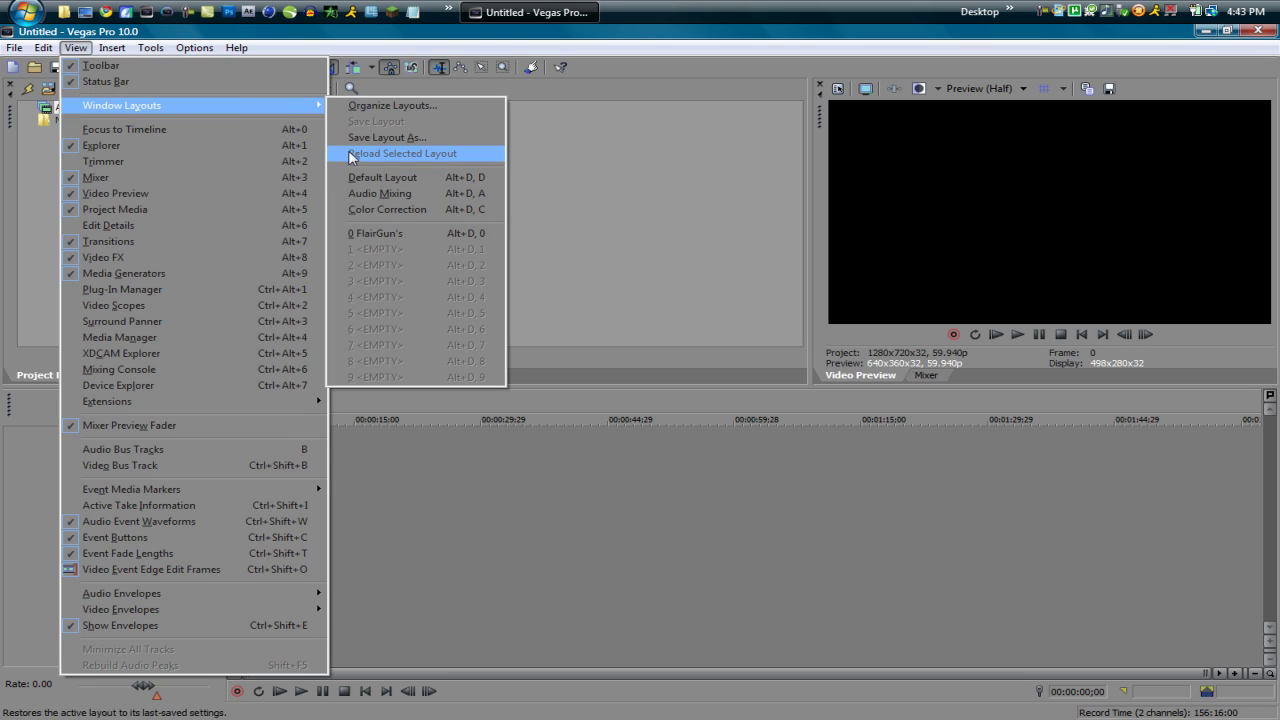
{"action": "left_click", "coordinate": [372, 178]}
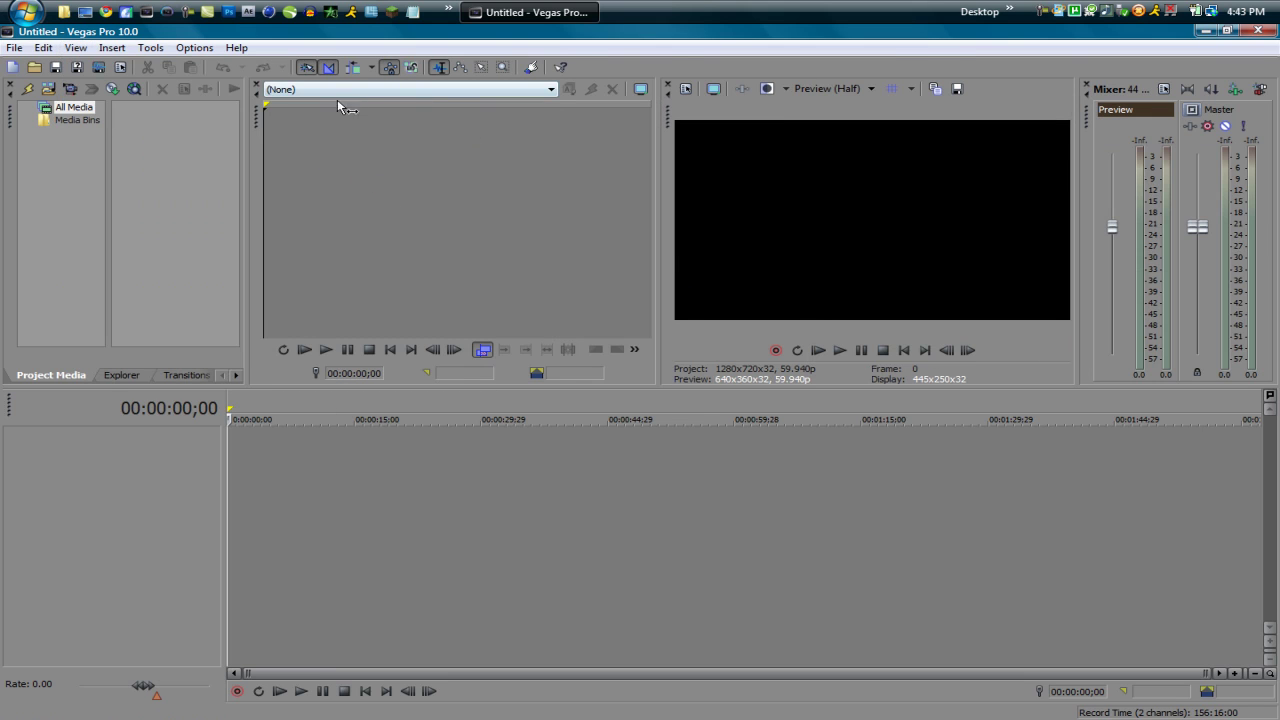
{"action": "left_click", "coordinate": [112, 48]}
{"action": "mouse_move", "coordinate": [76, 48]}
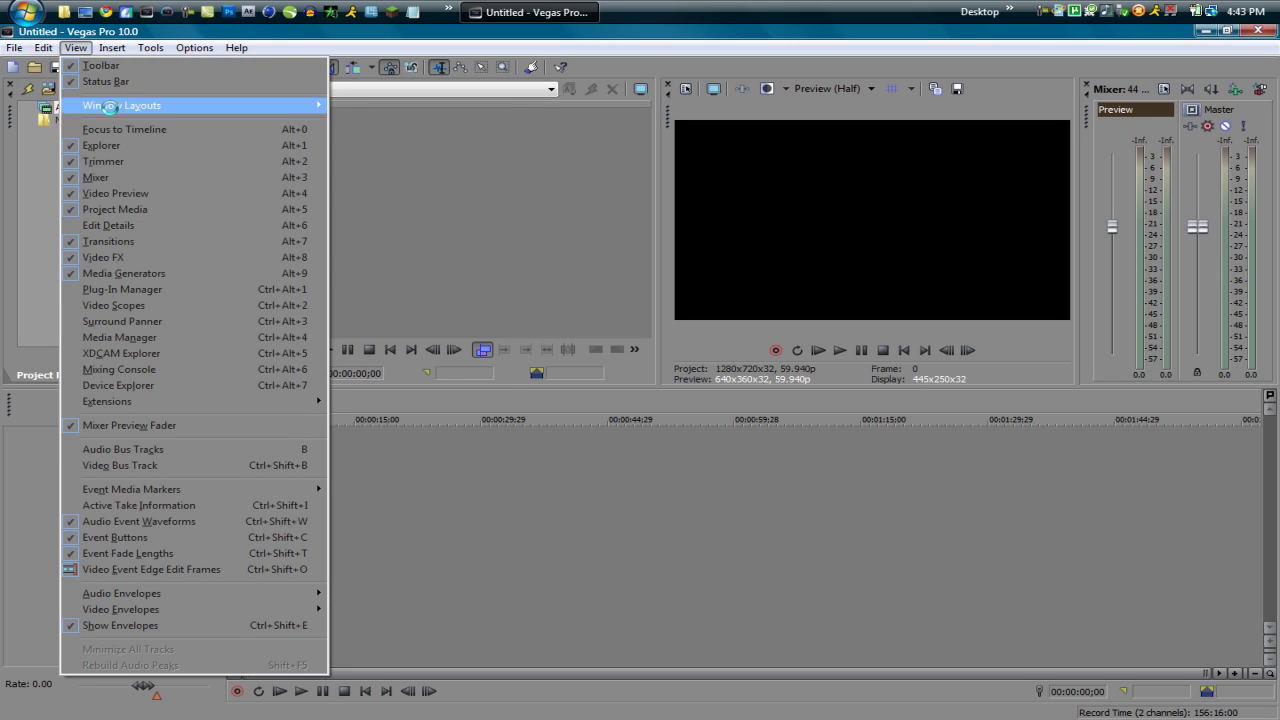
{"action": "mouse_move", "coordinate": [200, 105]}
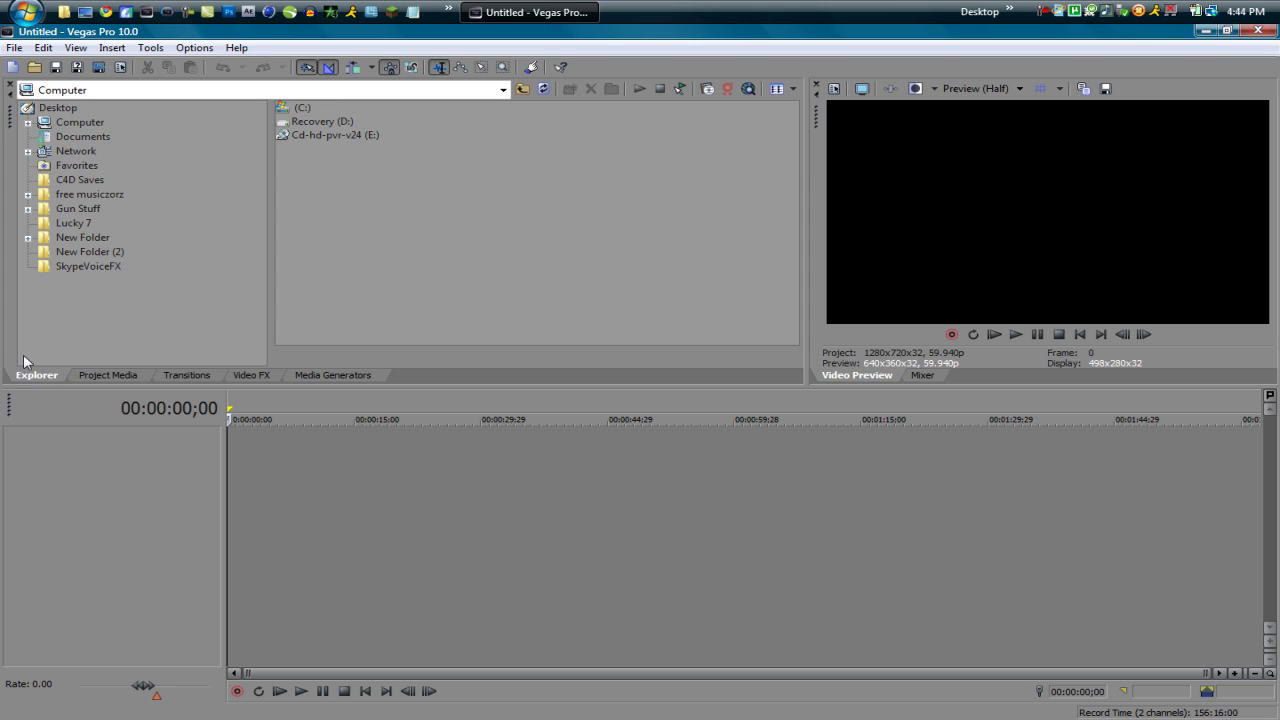
Browse the Explorer from Desktop through Computer, C: and Users into the user's home folder.
{"action": "left_click", "coordinate": [40, 110]}
{"action": "left_click", "coordinate": [28, 122]}
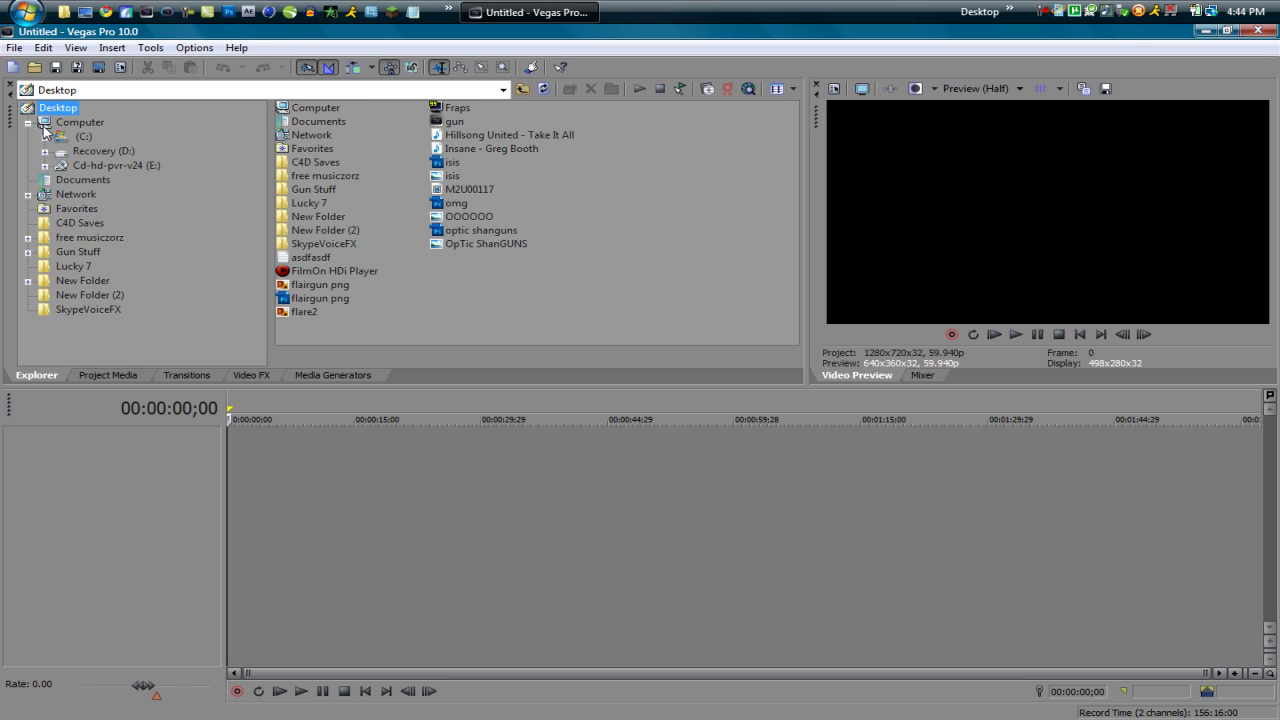
{"action": "left_click", "coordinate": [44, 136]}
{"action": "scroll", "coordinate": [97, 228], "scroll_direction": "down", "scroll_amount": 2}
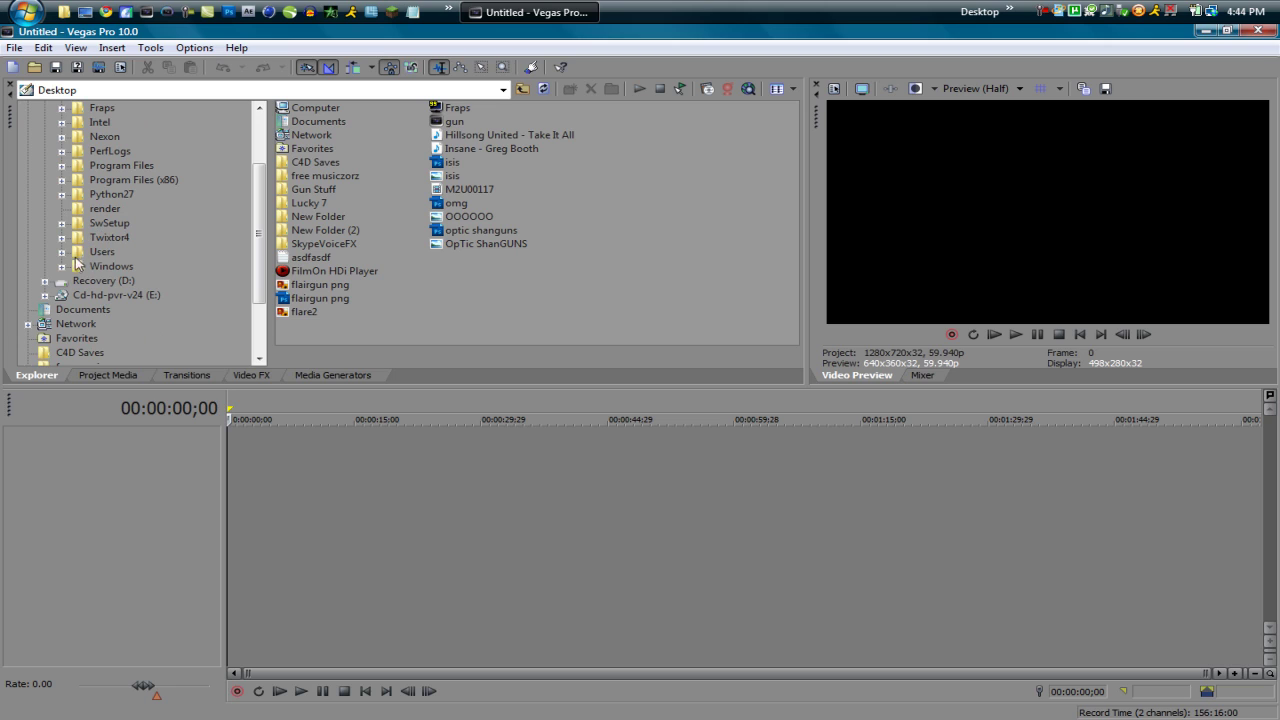
{"action": "left_click", "coordinate": [66, 254]}
{"action": "double_click", "coordinate": [128, 267]}
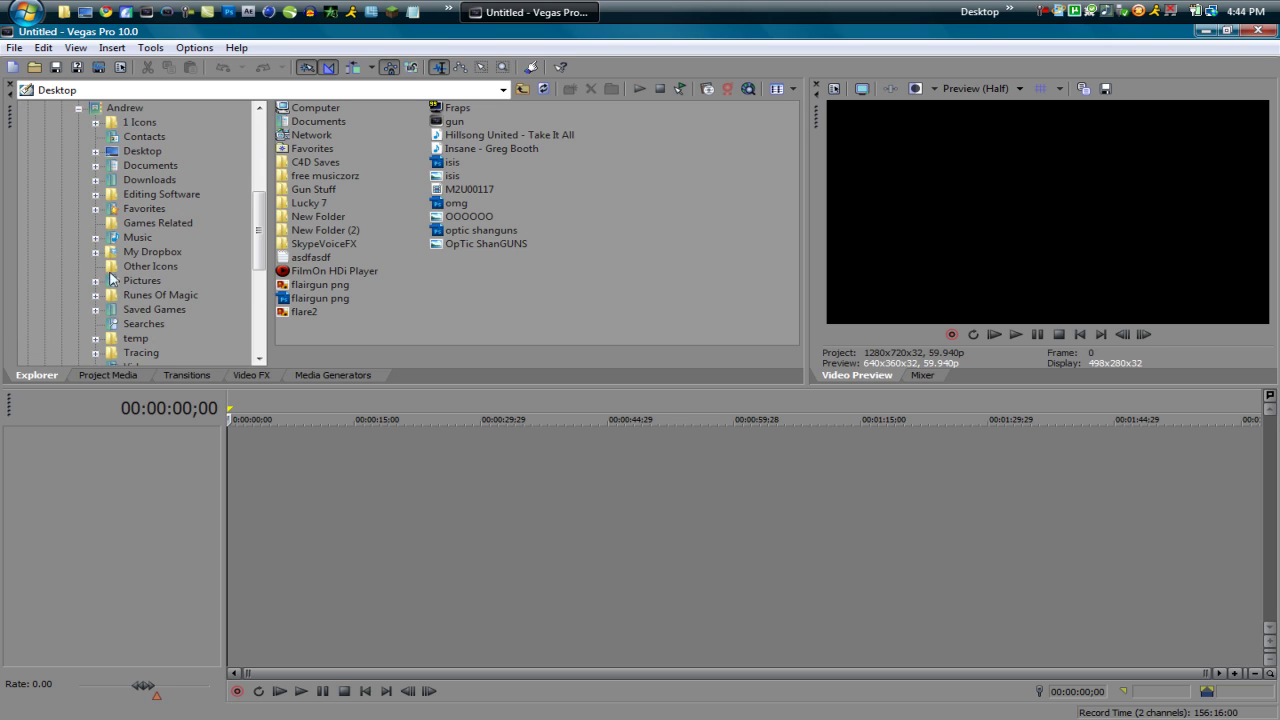
{"action": "left_click", "coordinate": [130, 107]}
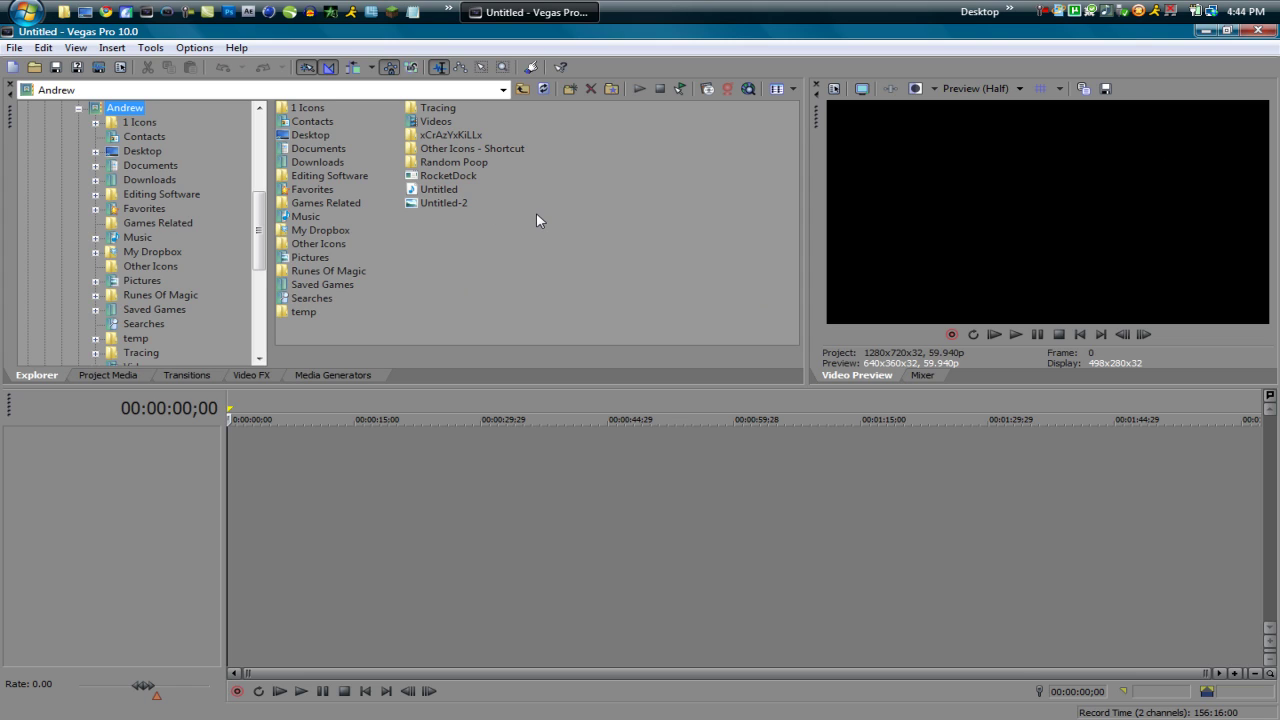
{"action": "scroll", "coordinate": [138, 330], "scroll_direction": "down", "scroll_amount": 1}
Return to Project Media and check its context options and the File > Import menu without importing.
{"action": "left_click", "coordinate": [108, 375]}
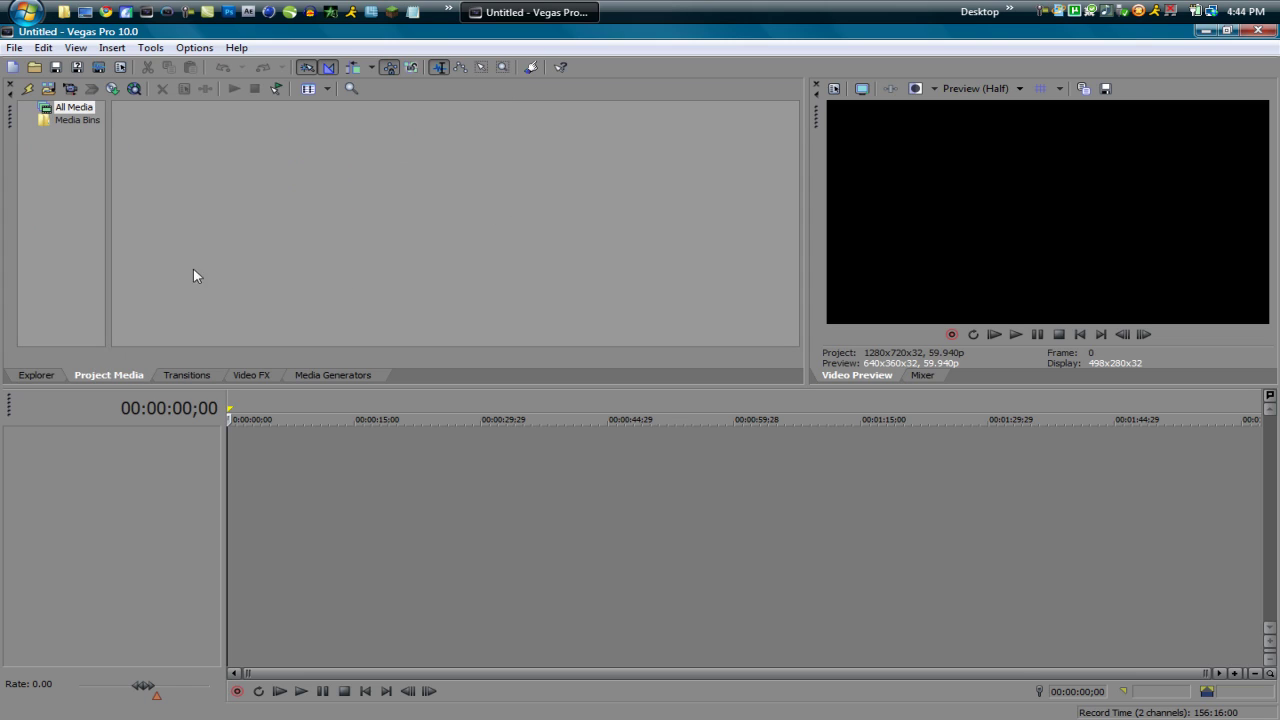
{"action": "right_click", "coordinate": [209, 203]}
{"action": "left_click", "coordinate": [175, 325]}
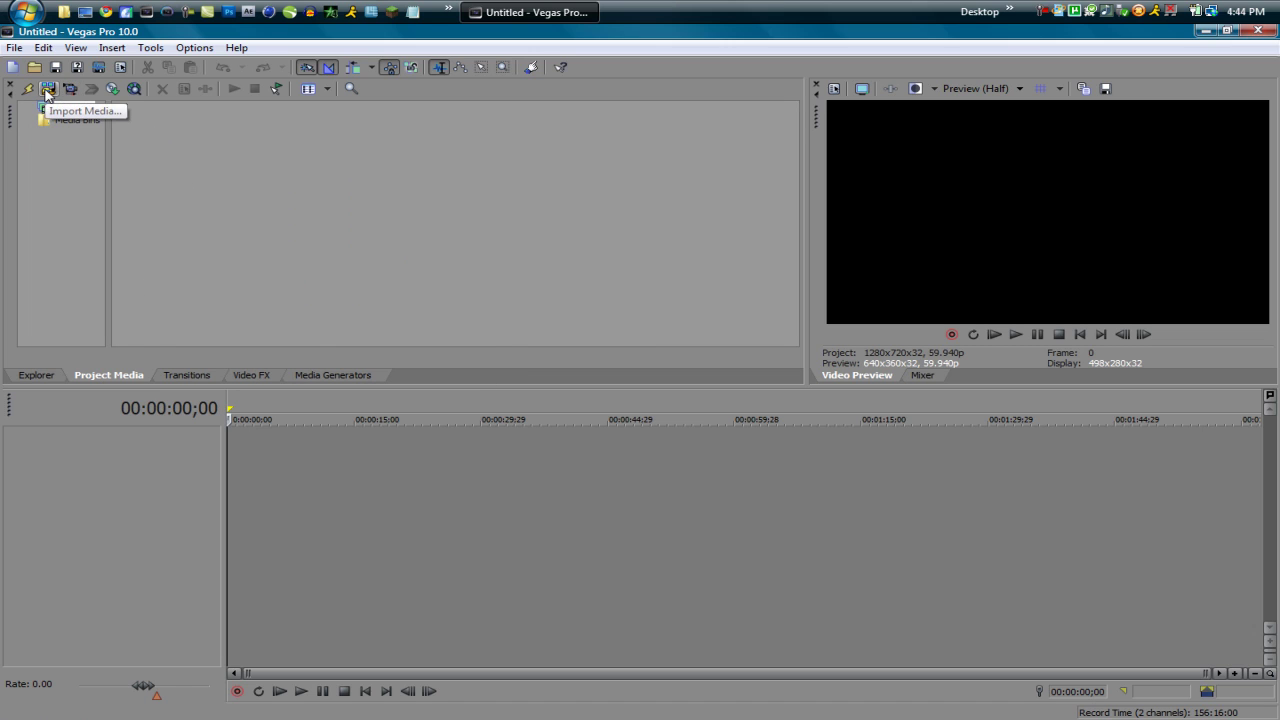
{"action": "left_click", "coordinate": [14, 47]}
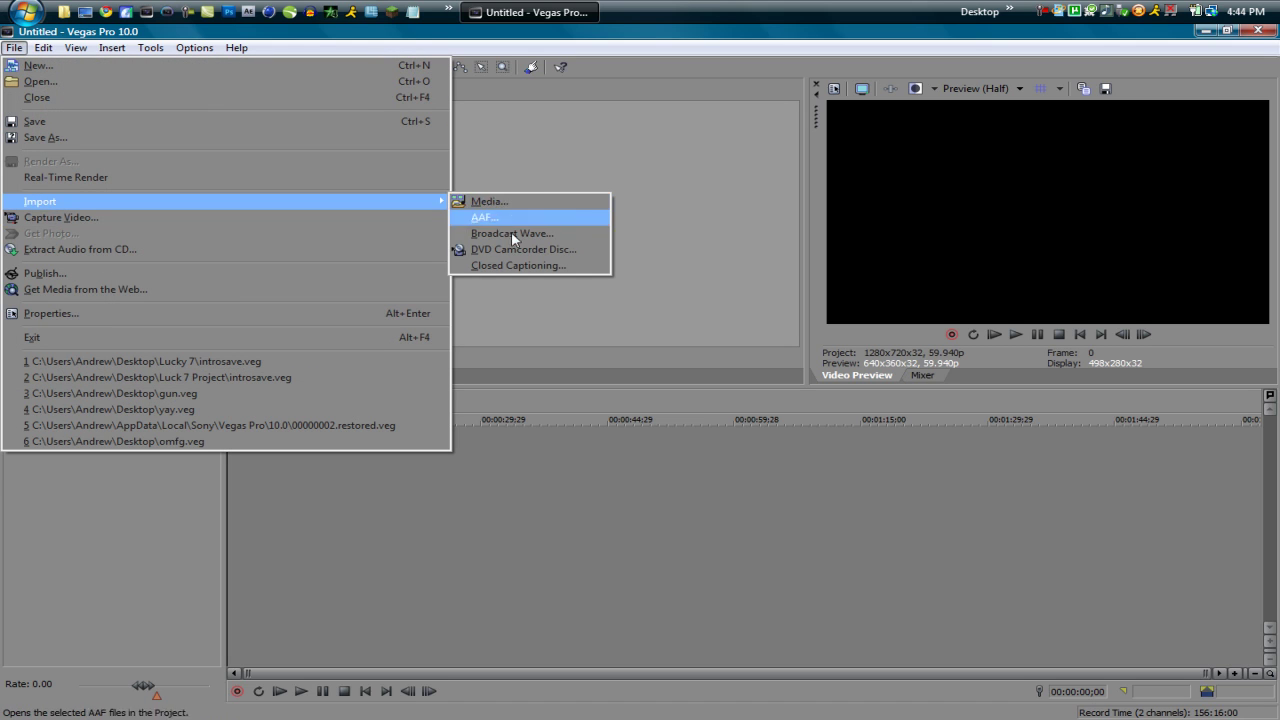
{"action": "left_click", "coordinate": [661, 196]}
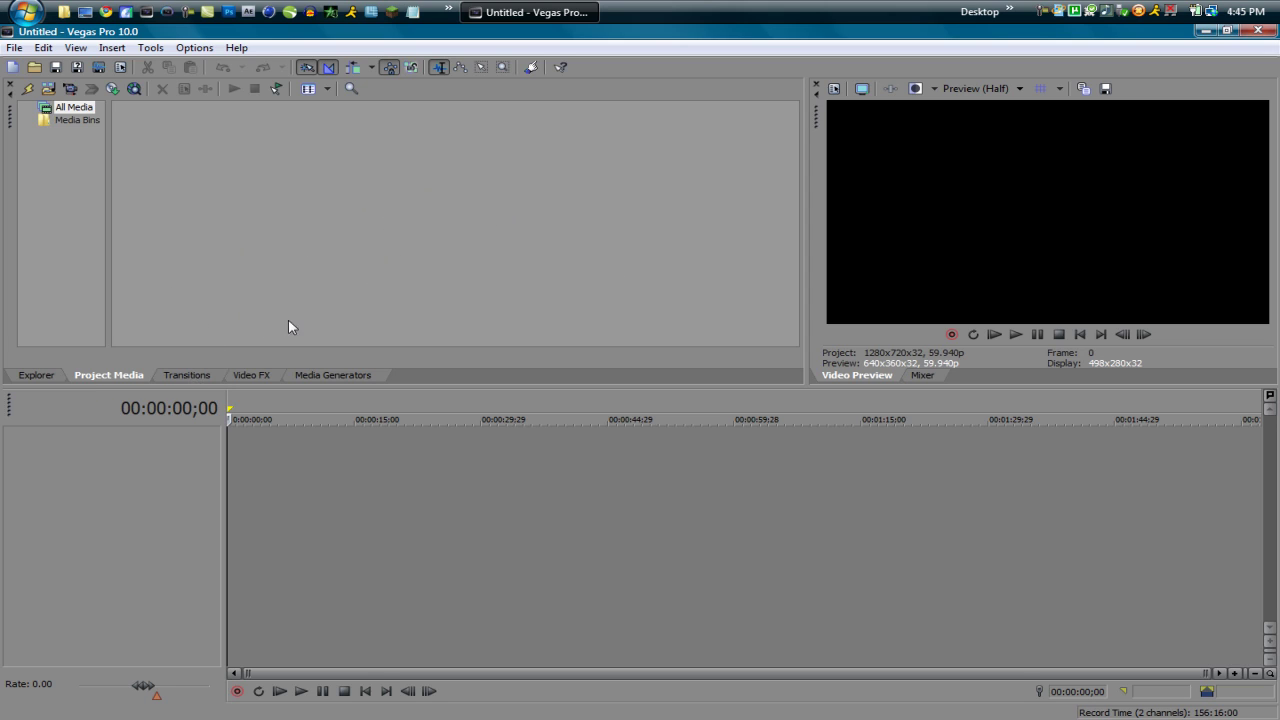
Browse the 3D Fly In/Out and 3D Blinds transition presets, then bring up the Video FX list.
{"action": "left_click", "coordinate": [203, 377]}
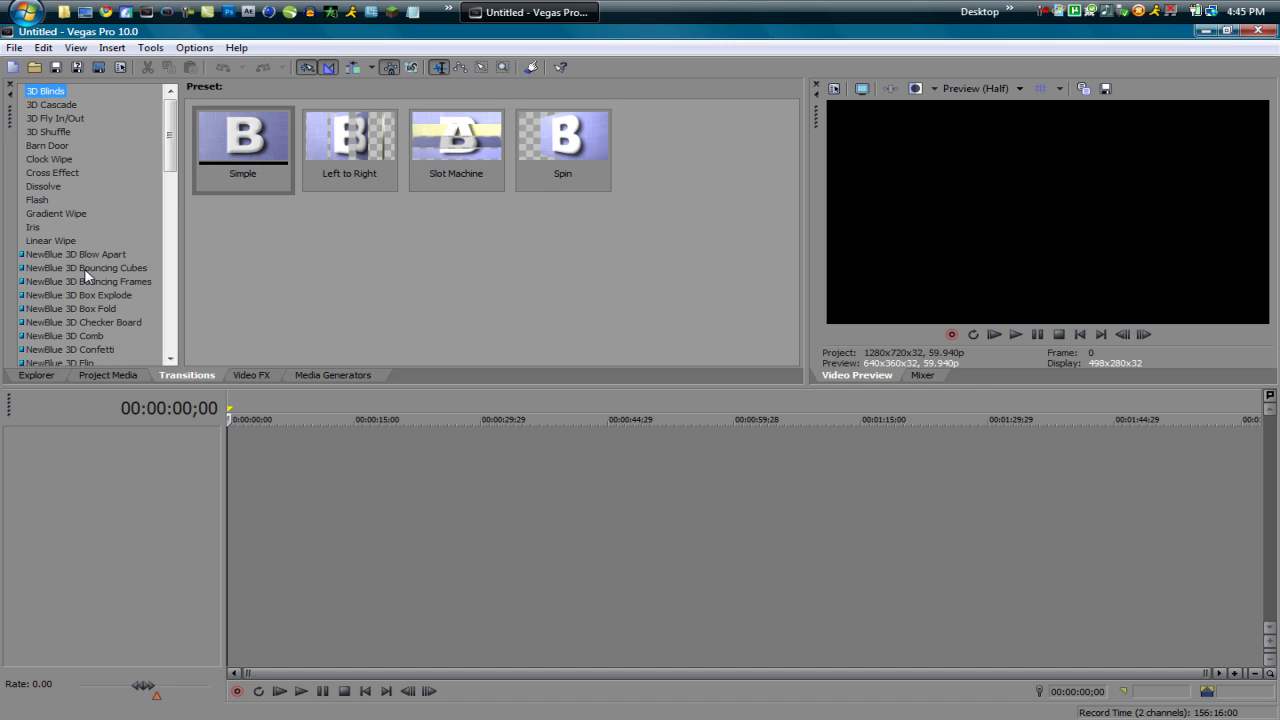
{"action": "mouse_move", "coordinate": [172, 160]}
{"action": "left_mouse_down"}
{"action": "mouse_move", "coordinate": [173, 338]}
{"action": "mouse_move", "coordinate": [172, 160]}
{"action": "left_mouse_up"}
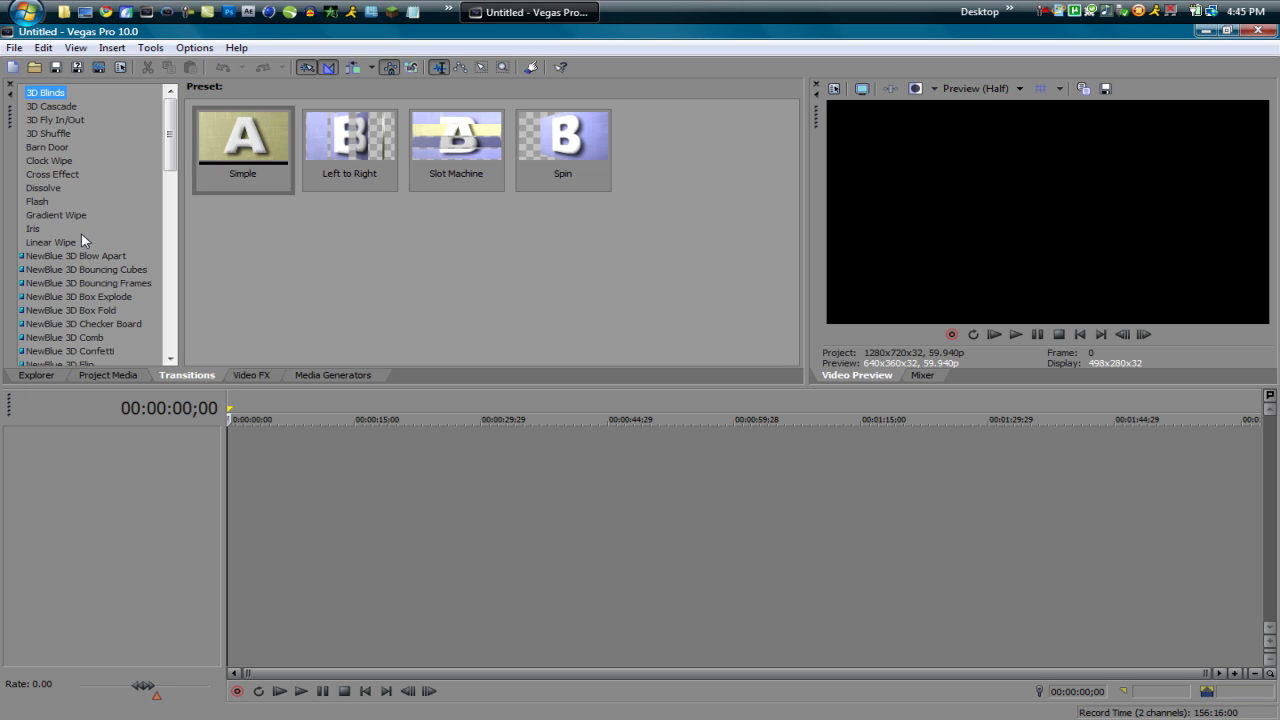
{"action": "left_click", "coordinate": [70, 120]}
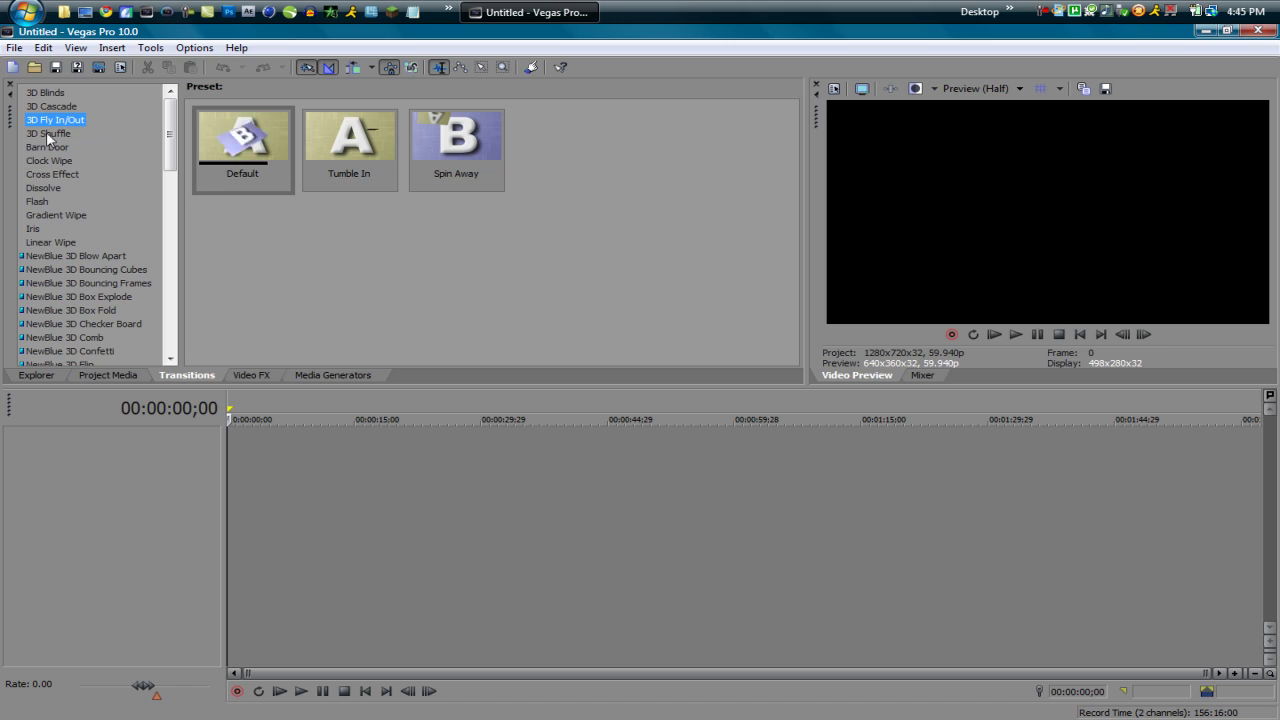
{"action": "left_click", "coordinate": [50, 93]}
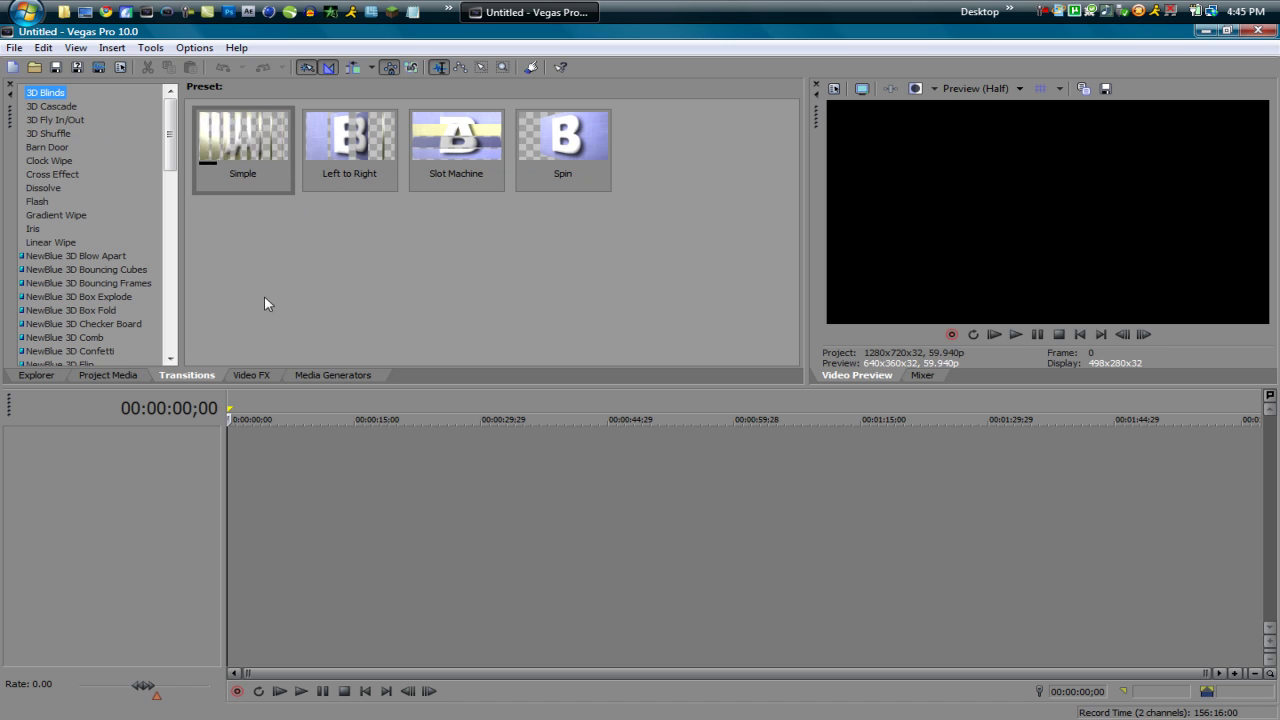
{"action": "left_click", "coordinate": [262, 377]}
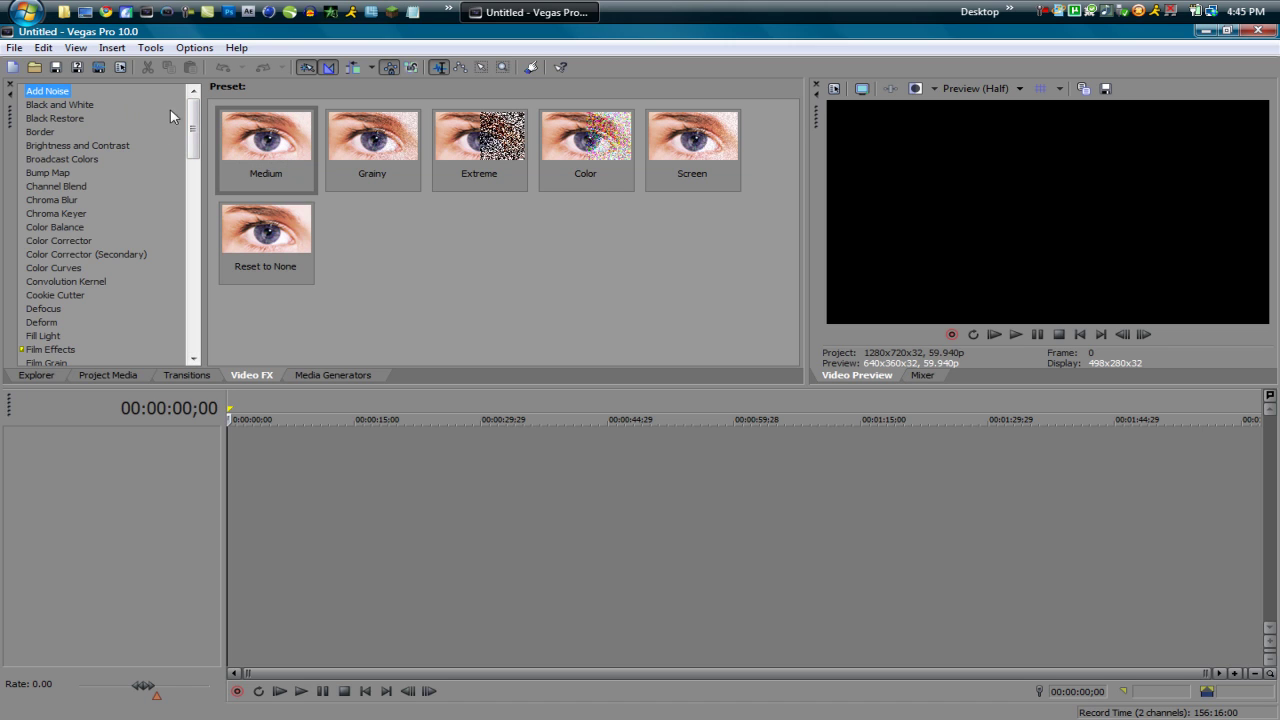
Browse the Brightness and Contrast, Broadcast Colors, Channel Blend and Chroma Keyer effect presets.
{"action": "mouse_move", "coordinate": [195, 130]}
{"action": "left_mouse_down"}
{"action": "mouse_move", "coordinate": [184, 323]}
{"action": "mouse_move", "coordinate": [197, 222]}
{"action": "mouse_move", "coordinate": [204, 258]}
{"action": "mouse_move", "coordinate": [197, 135]}
{"action": "left_mouse_up"}
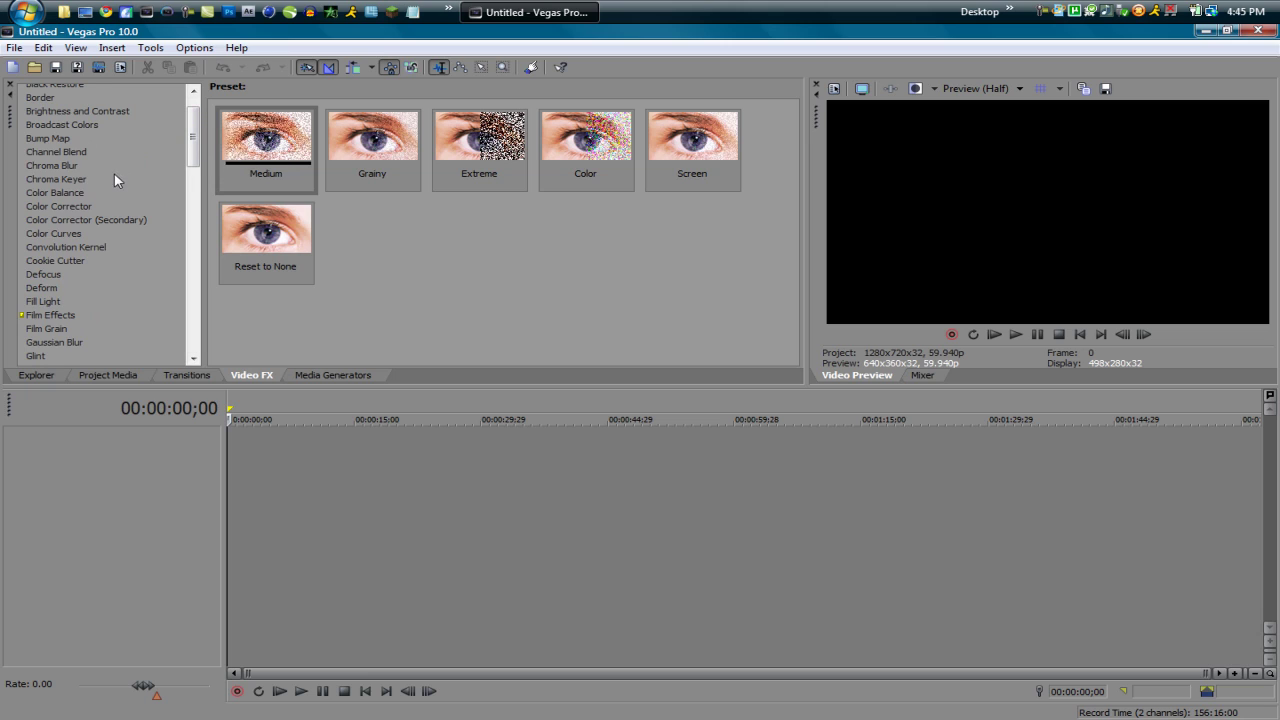
{"action": "scroll", "coordinate": [125, 175], "scroll_direction": "up", "scroll_amount": 1}
{"action": "left_click", "coordinate": [367, 300]}
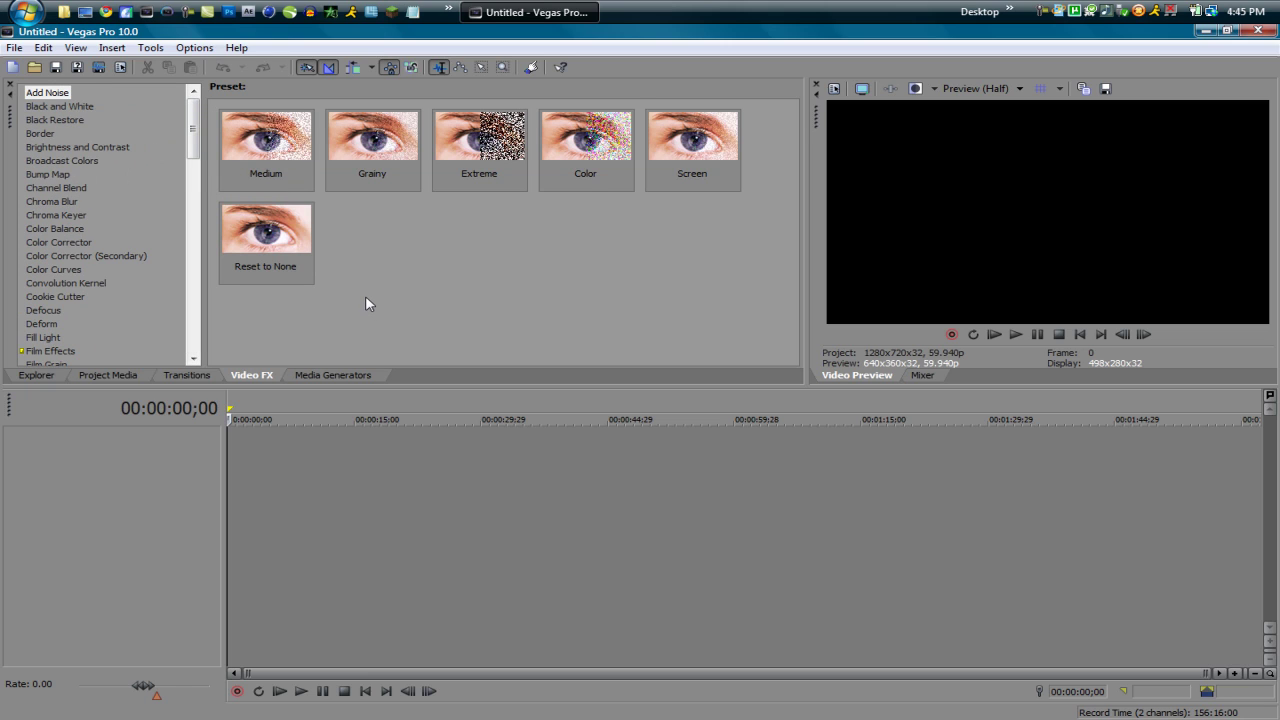
{"action": "left_click", "coordinate": [104, 147]}
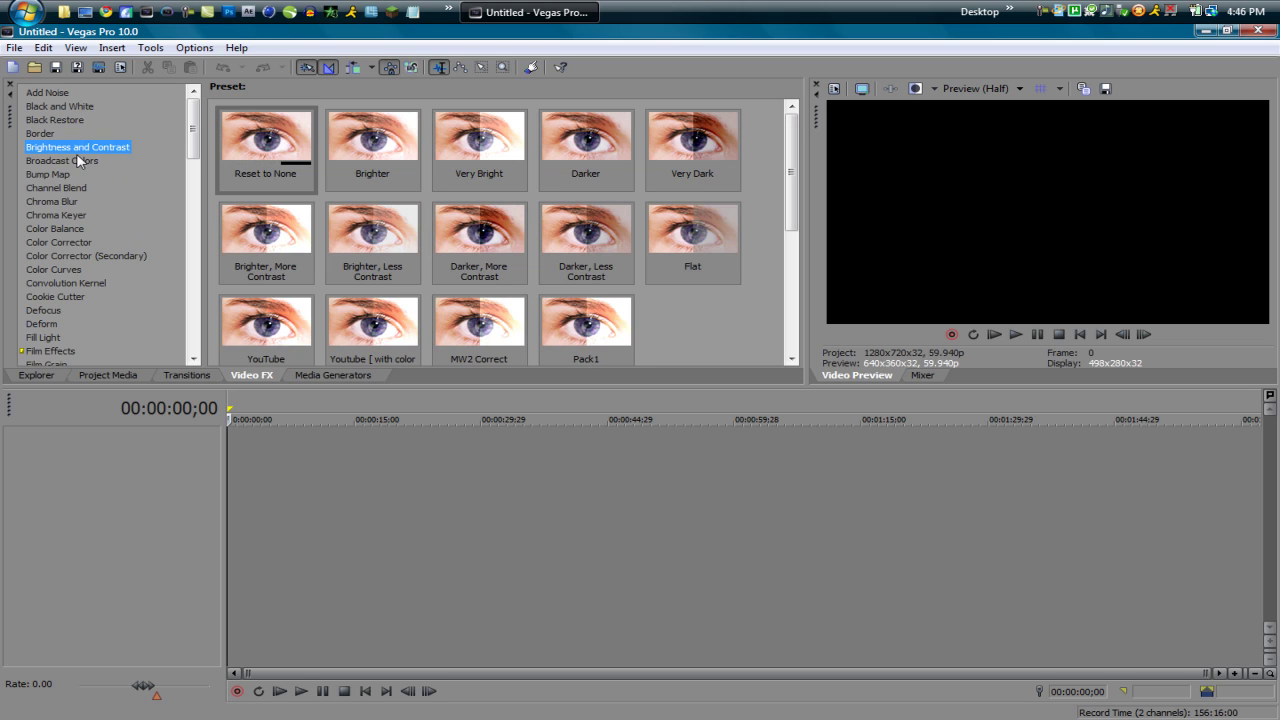
{"action": "left_click", "coordinate": [74, 162]}
{"action": "left_click", "coordinate": [60, 187]}
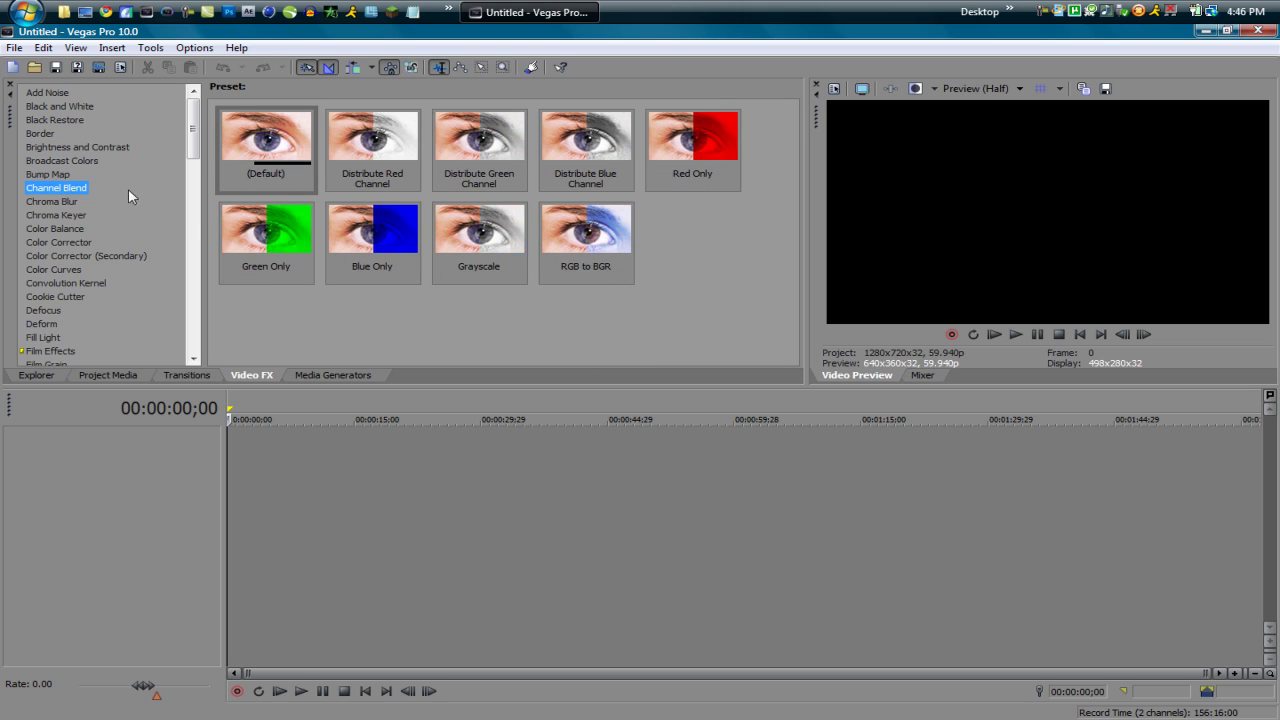
{"action": "left_click", "coordinate": [80, 215]}
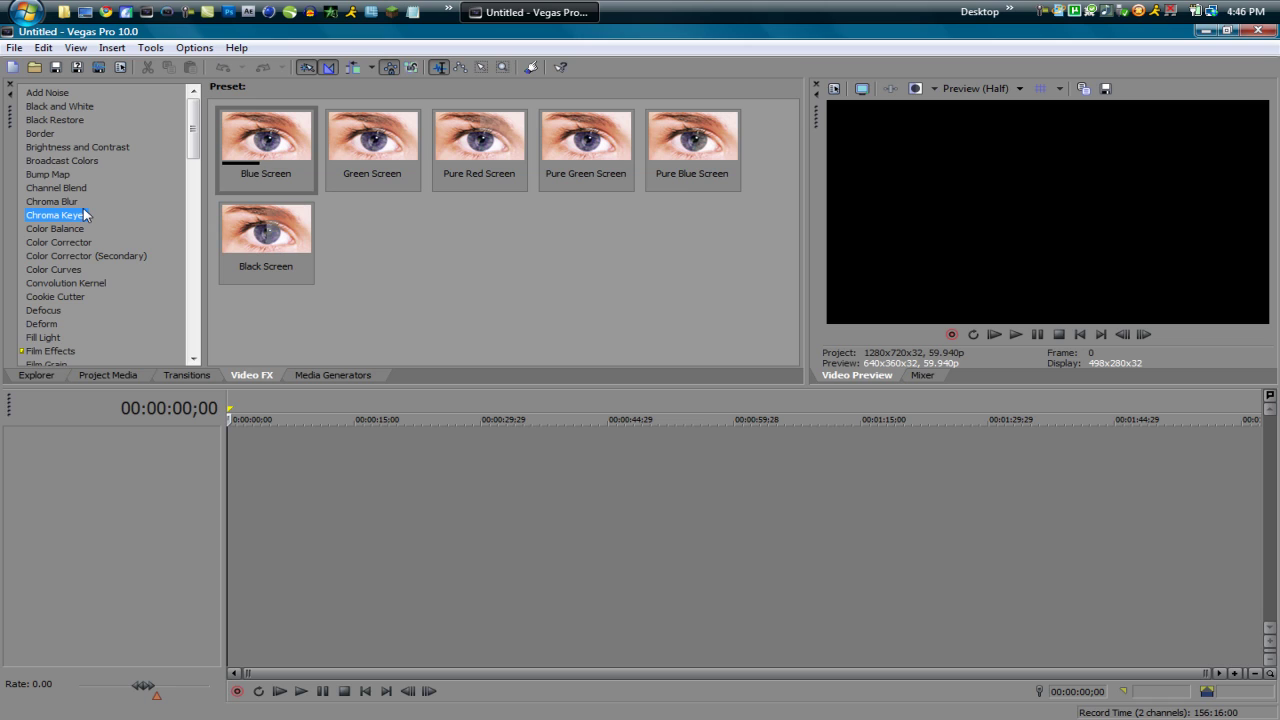
Show the Black and White presets and move the playhead to 00:00:11;23.
{"action": "left_click", "coordinate": [55, 205]}
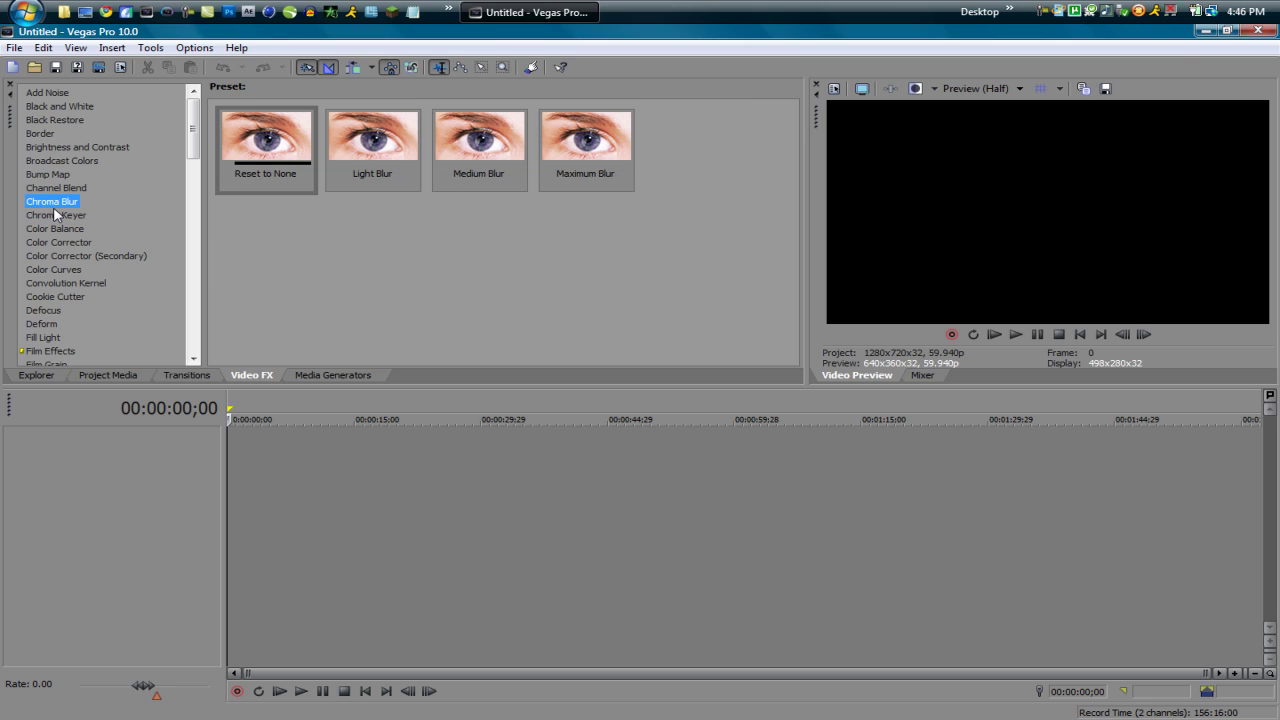
{"action": "left_click", "coordinate": [67, 96]}
{"action": "left_click", "coordinate": [69, 105]}
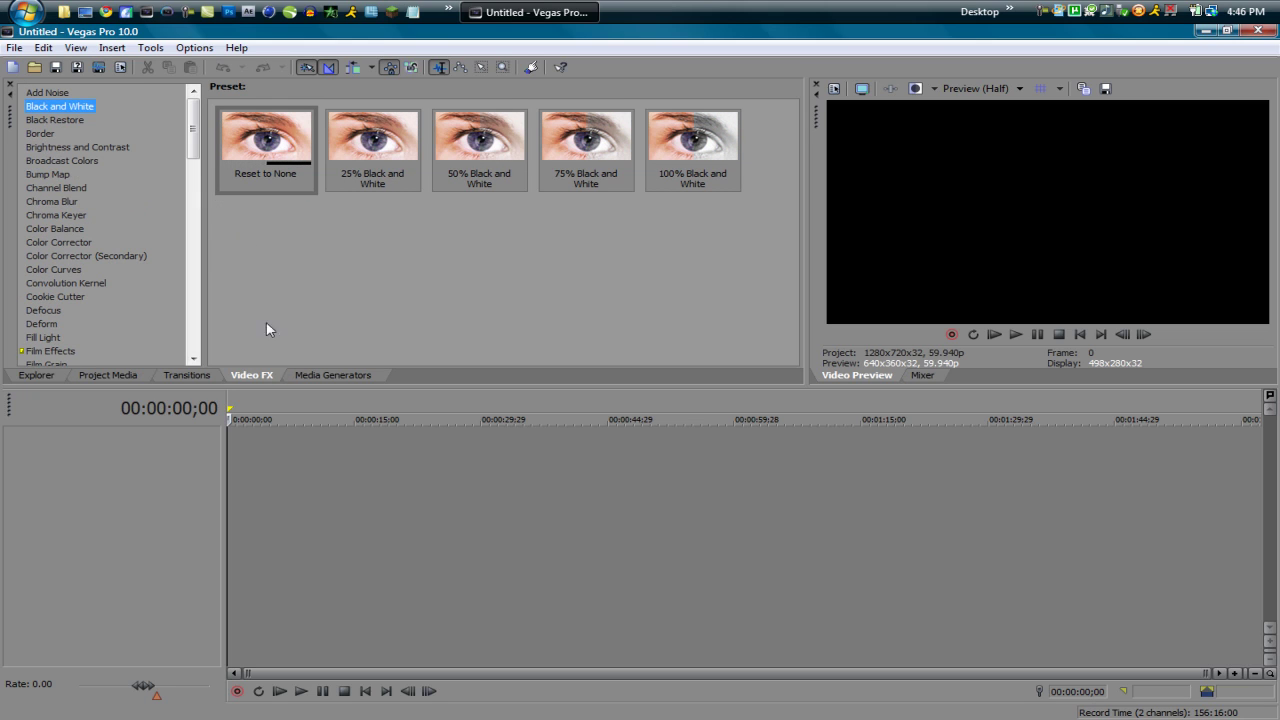
{"action": "left_click", "coordinate": [326, 465]}
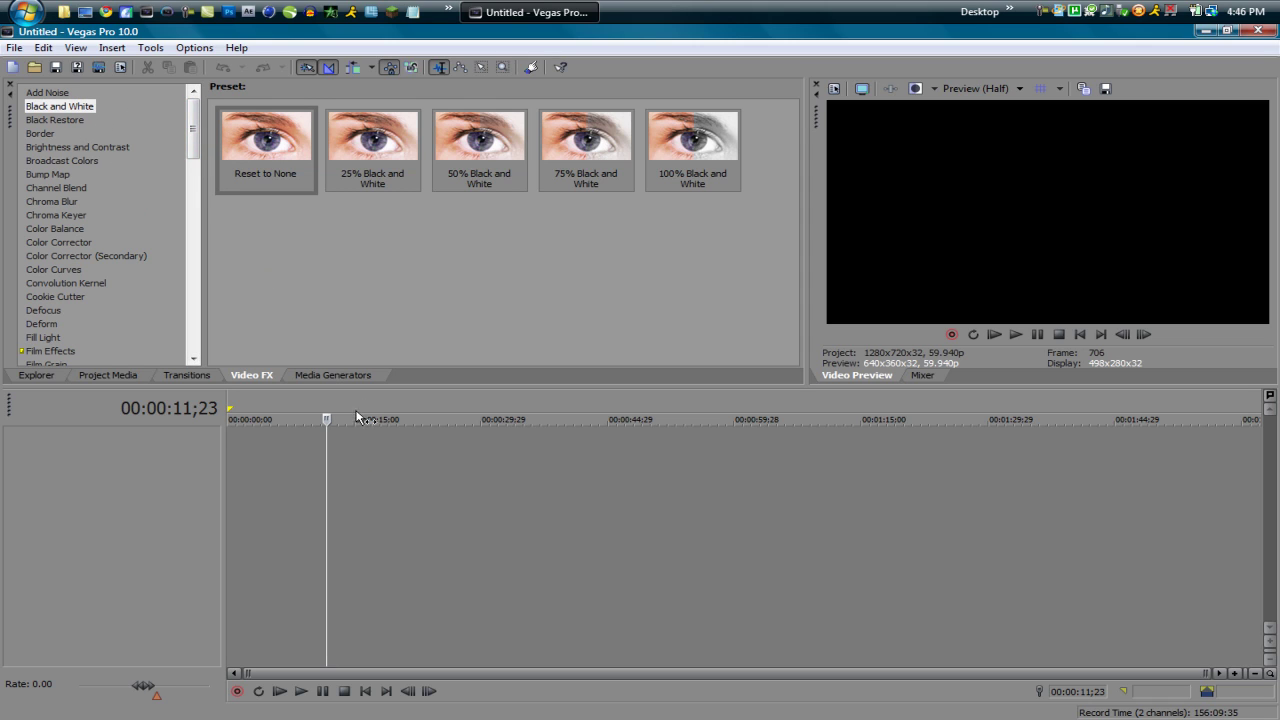
Open Media Generators and browse the legacy Video Factory Text, Text and Credit Roll presets.
{"action": "left_click", "coordinate": [332, 374]}
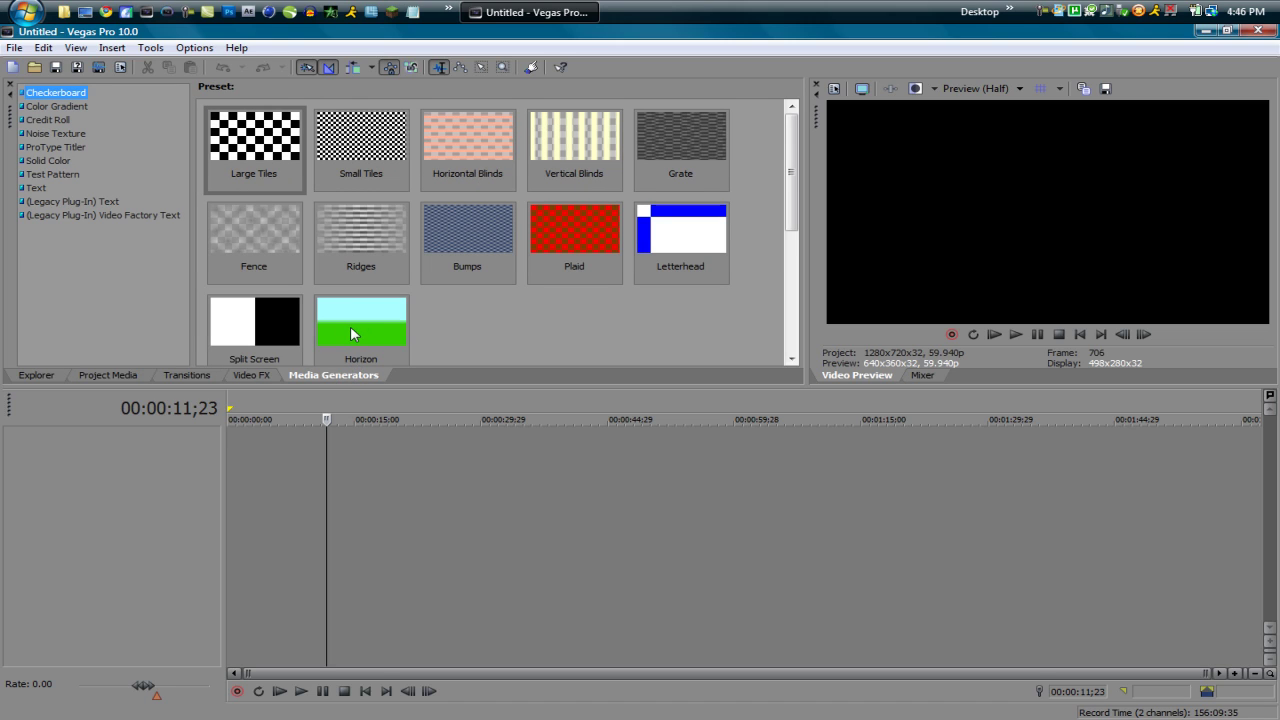
{"action": "left_click", "coordinate": [56, 215]}
{"action": "left_click", "coordinate": [38, 189]}
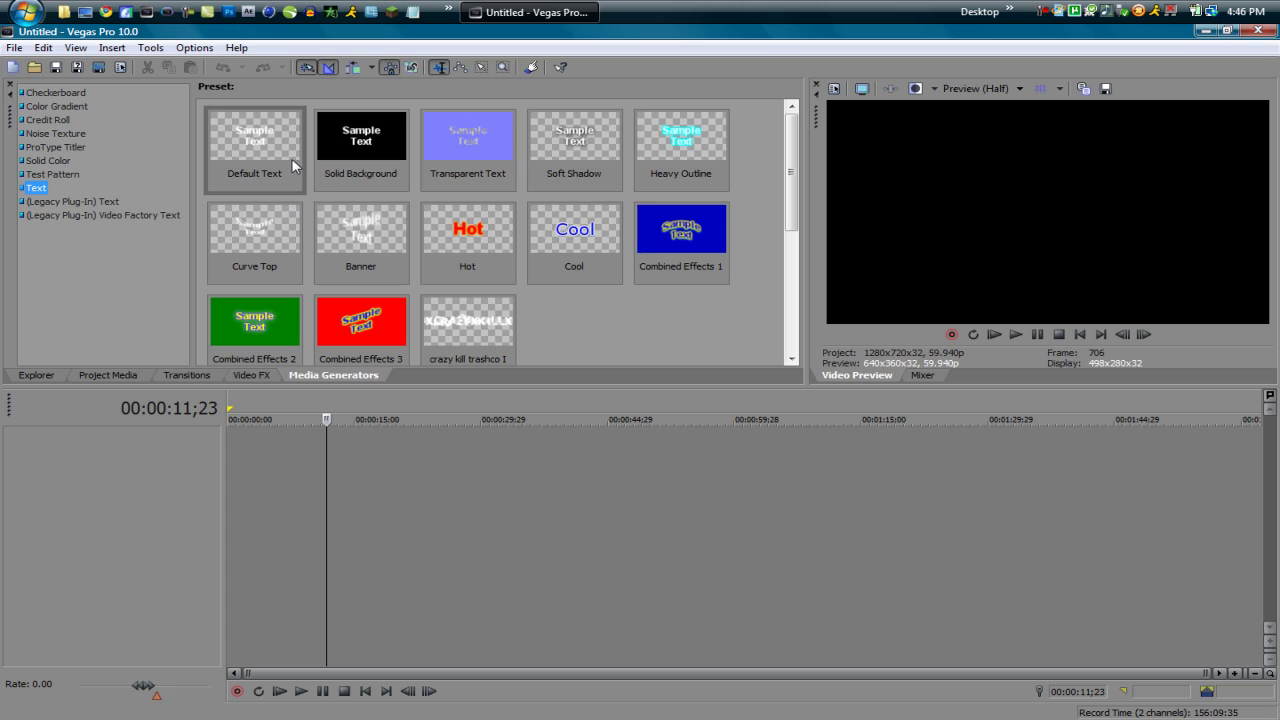
{"action": "left_click", "coordinate": [50, 121]}
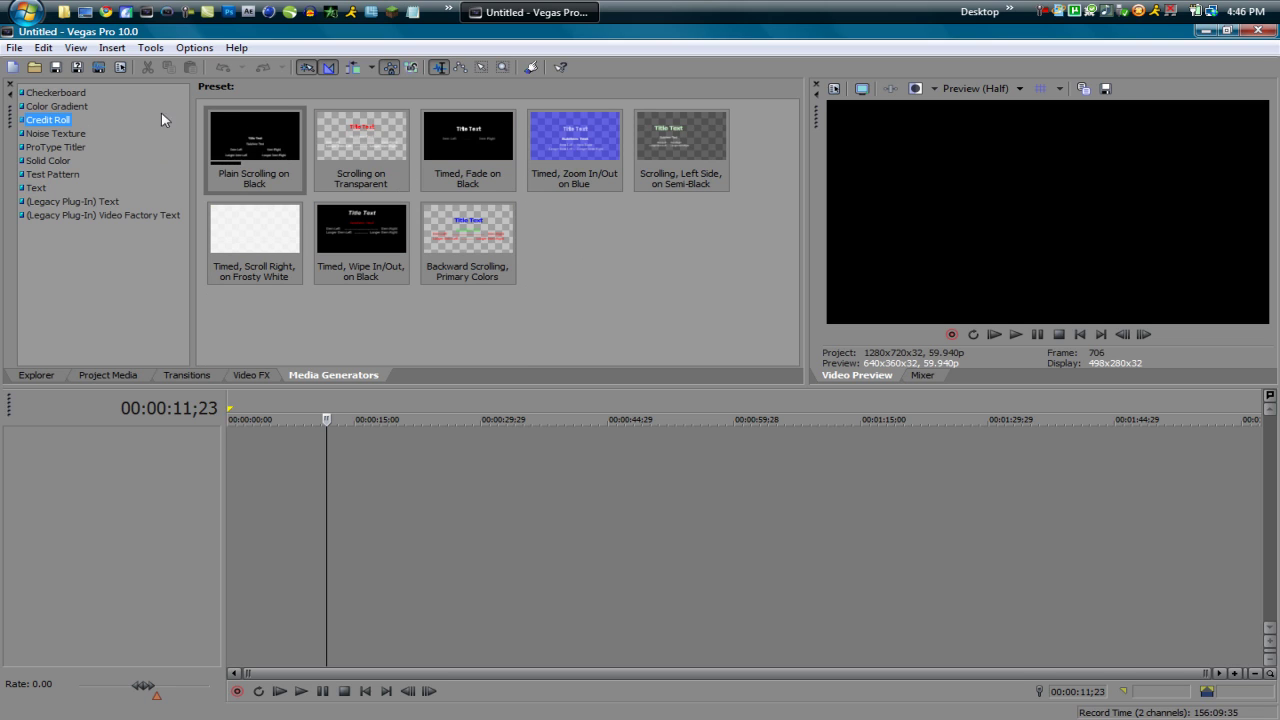
Pick the Split Screen checkerboard and Gradient test pattern, ending on the Text presets.
{"action": "left_click", "coordinate": [93, 95]}
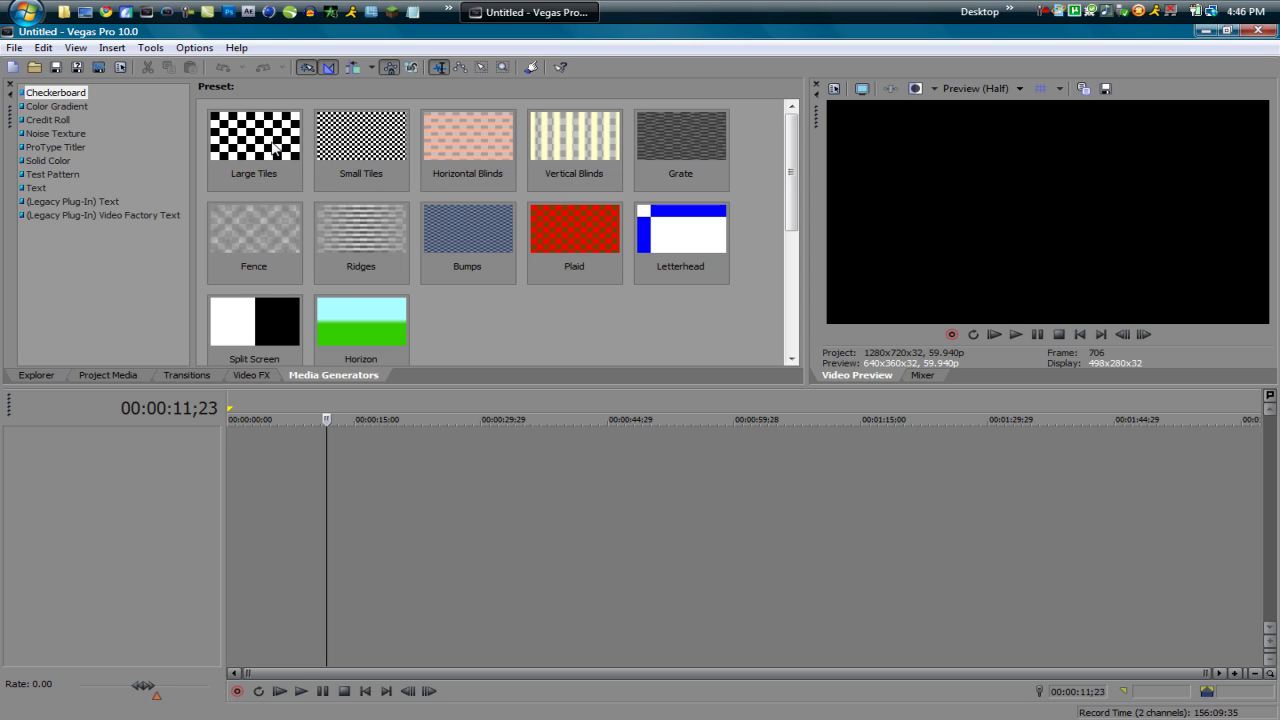
{"action": "left_click", "coordinate": [285, 345]}
{"action": "left_click", "coordinate": [85, 176]}
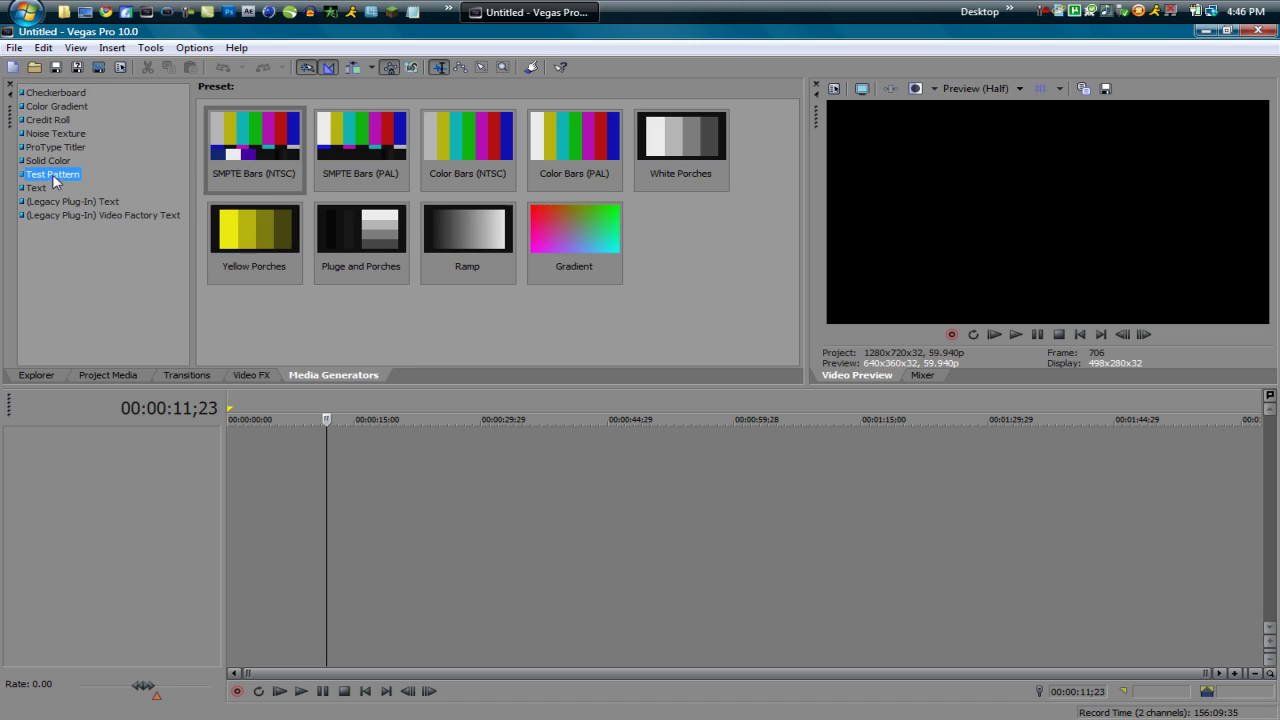
{"action": "left_click", "coordinate": [587, 267]}
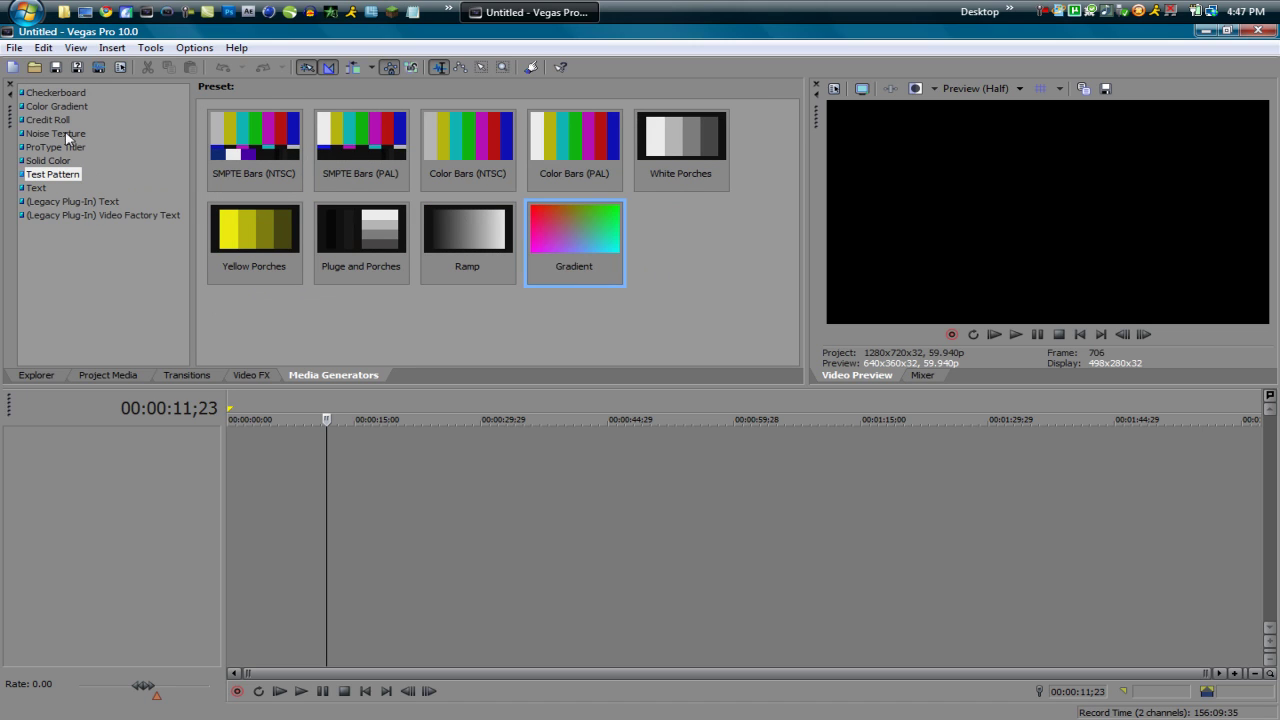
{"action": "left_click", "coordinate": [55, 93]}
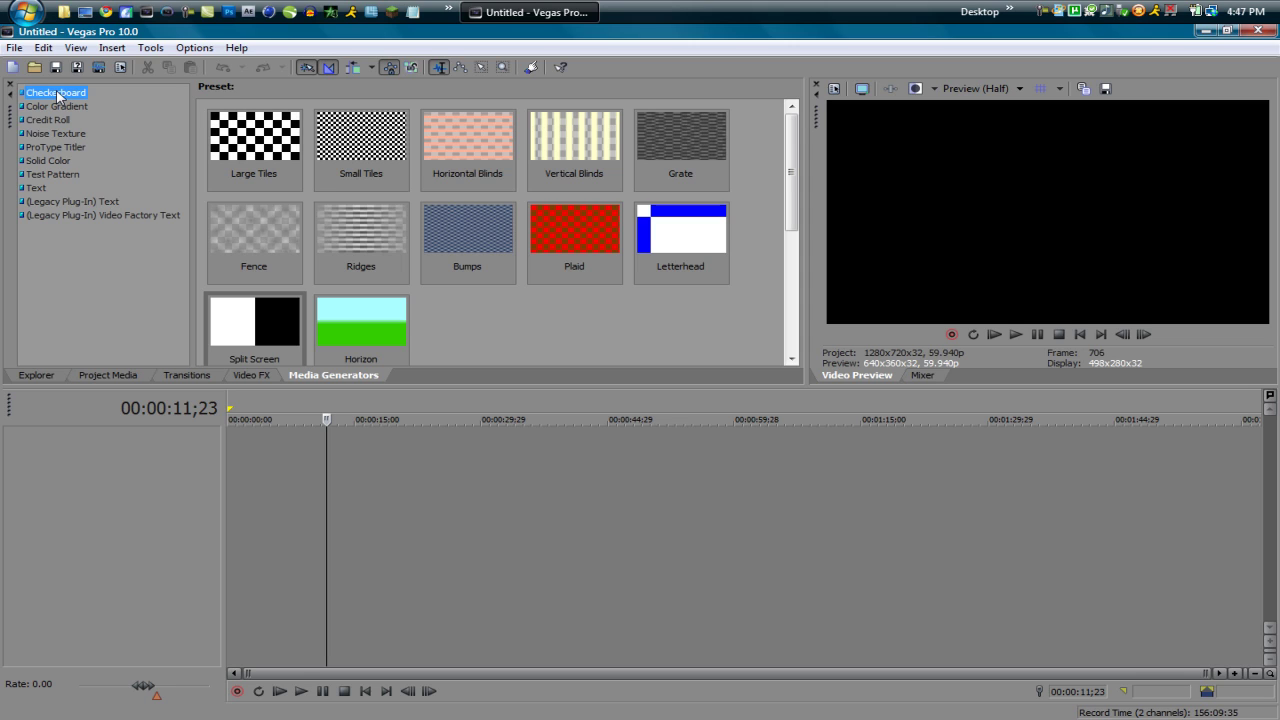
{"action": "left_click", "coordinate": [36, 187]}
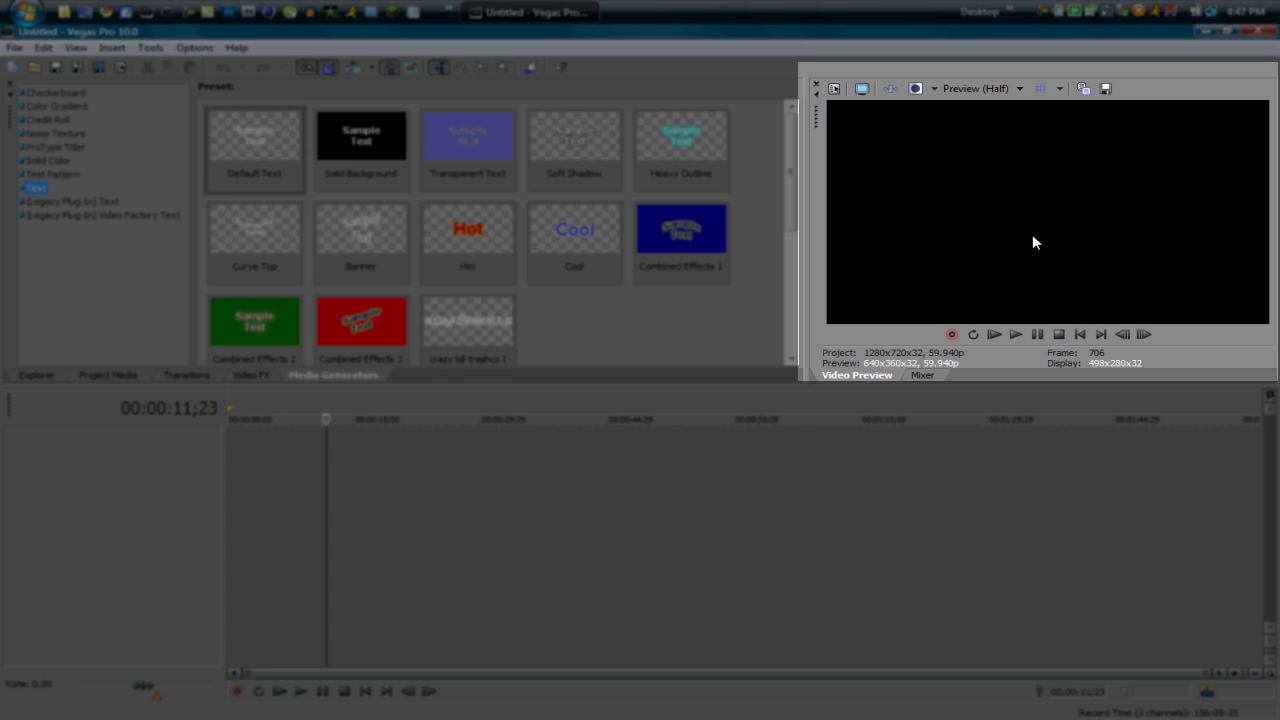
{"action": "left_click", "coordinate": [1011, 90]}
{"action": "mouse_move", "coordinate": [1000, 124]}
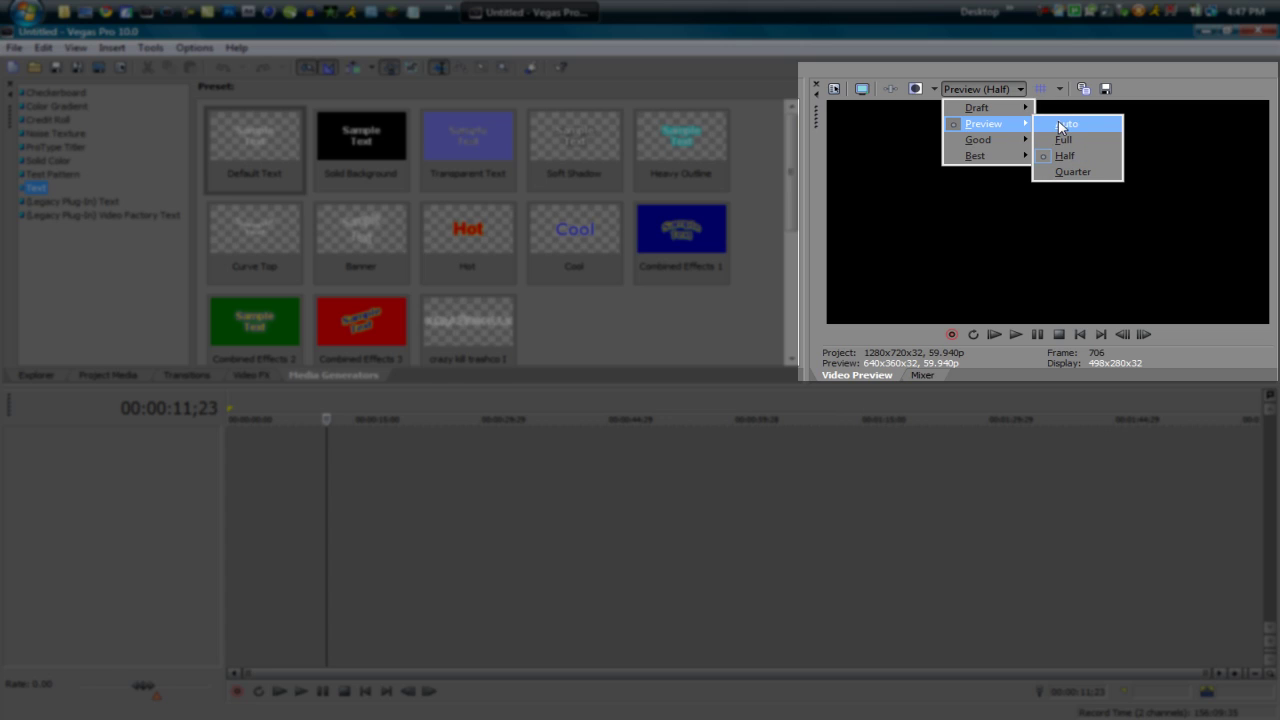
{"action": "left_click", "coordinate": [1017, 90]}
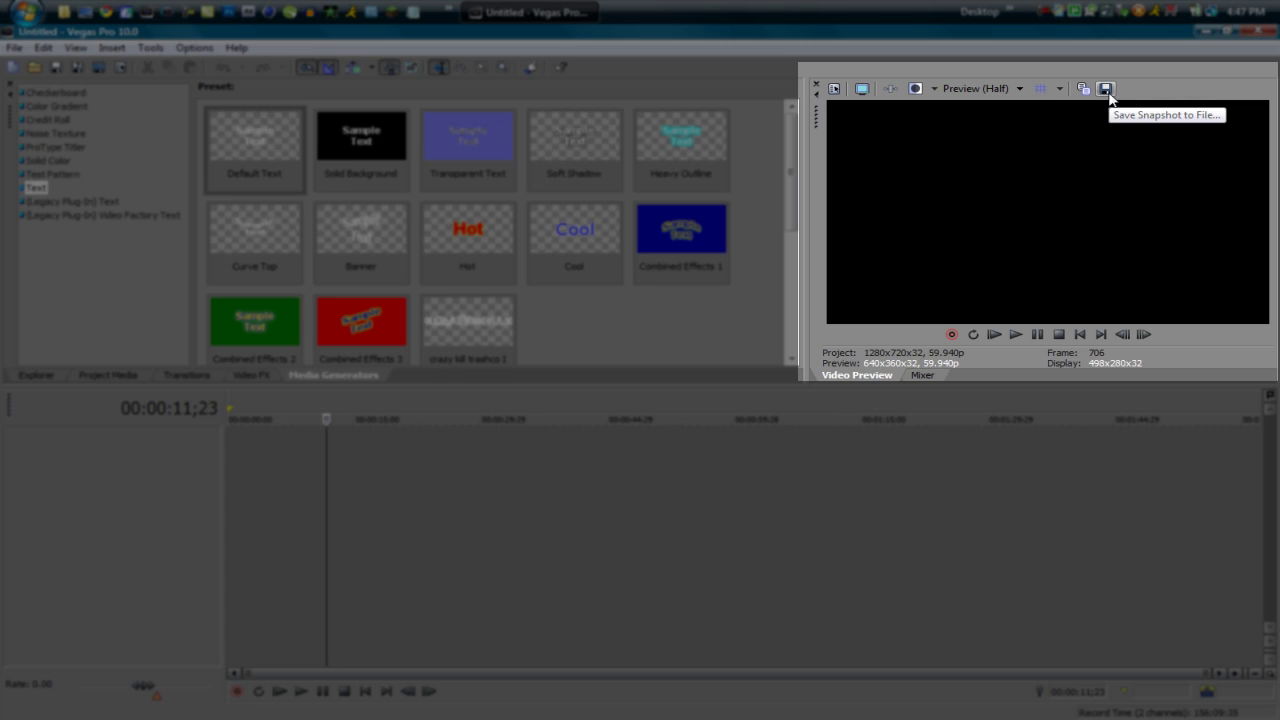
{"action": "left_click", "coordinate": [1000, 90]}
{"action": "mouse_move", "coordinate": [1012, 163]}
{"action": "left_click", "coordinate": [1070, 172]}
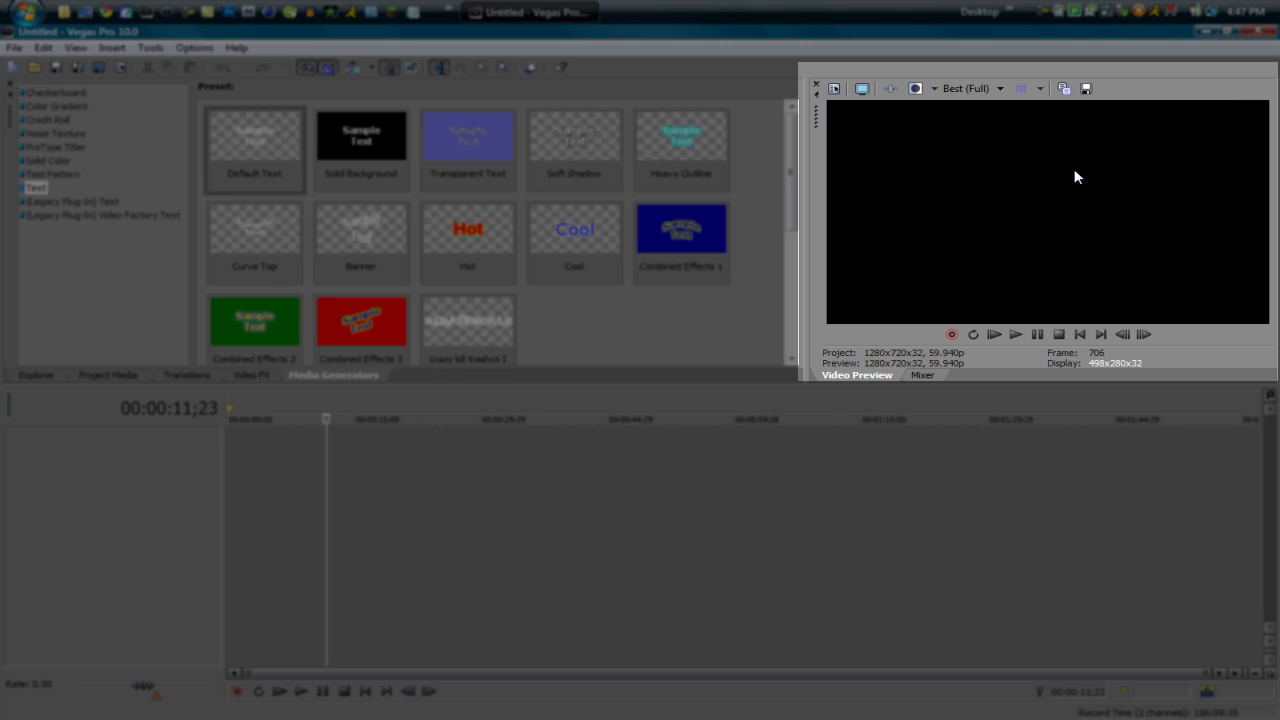
{"action": "left_click", "coordinate": [999, 90]}
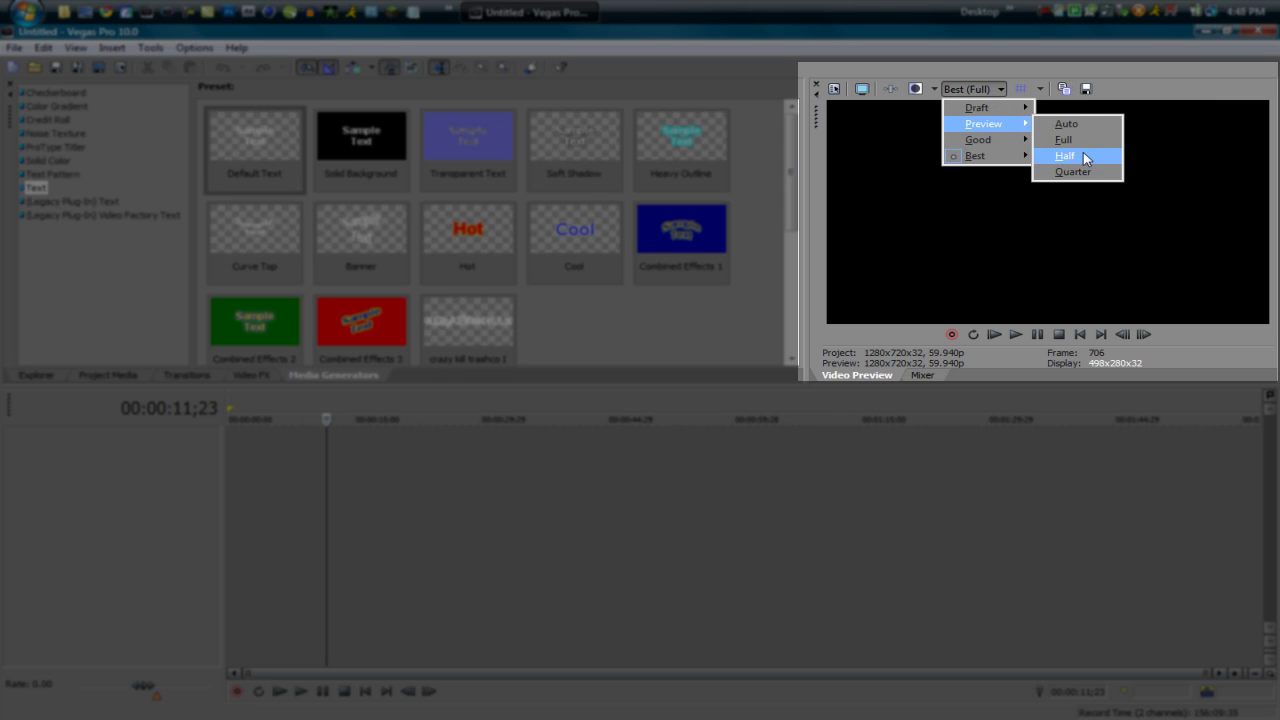
{"action": "left_click", "coordinate": [1086, 158]}
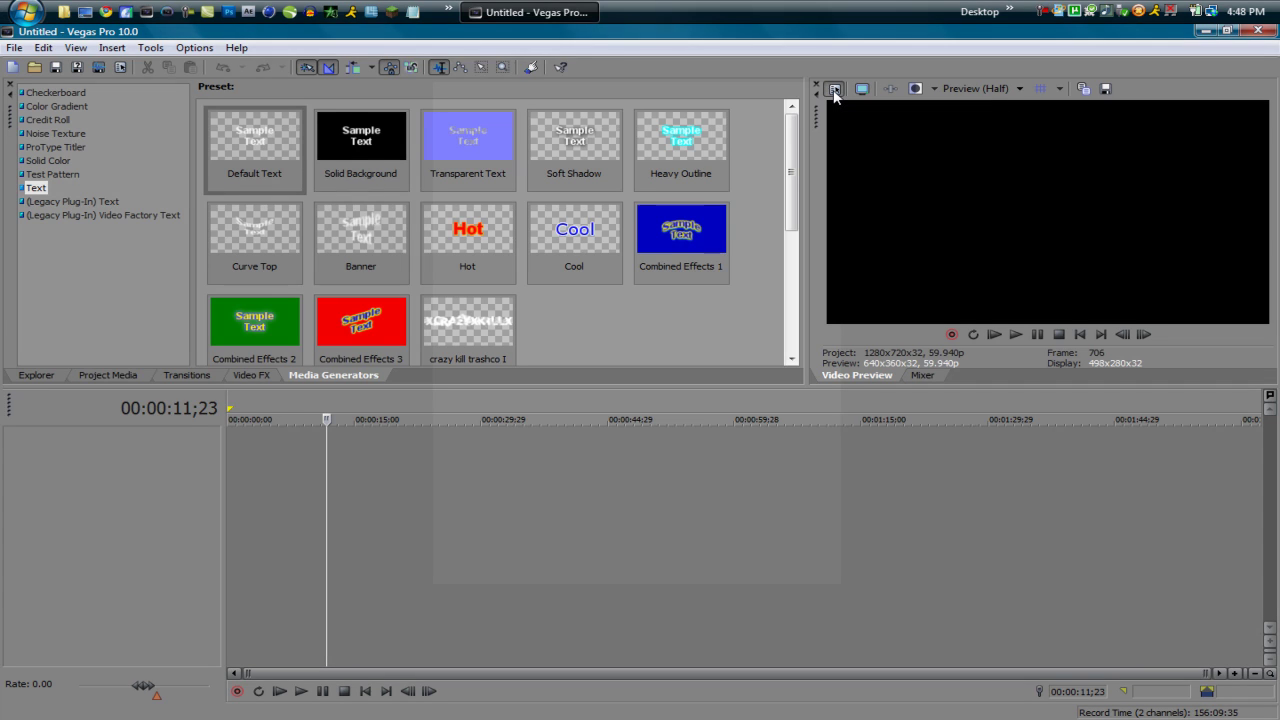
Open the project video properties and start matching settings to a media file, then cancel that.
{"action": "left_click", "coordinate": [835, 90]}
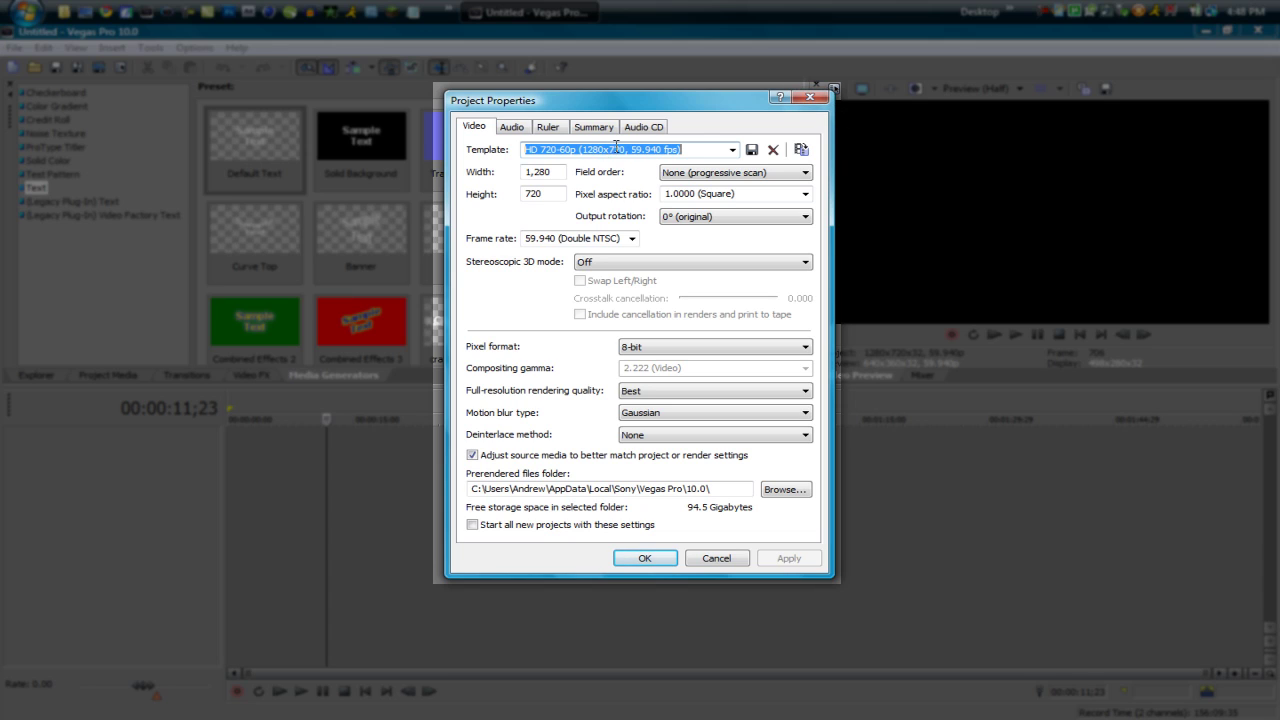
{"action": "left_click_drag", "start_coordinate": [559, 172], "coordinate": [528, 172]}
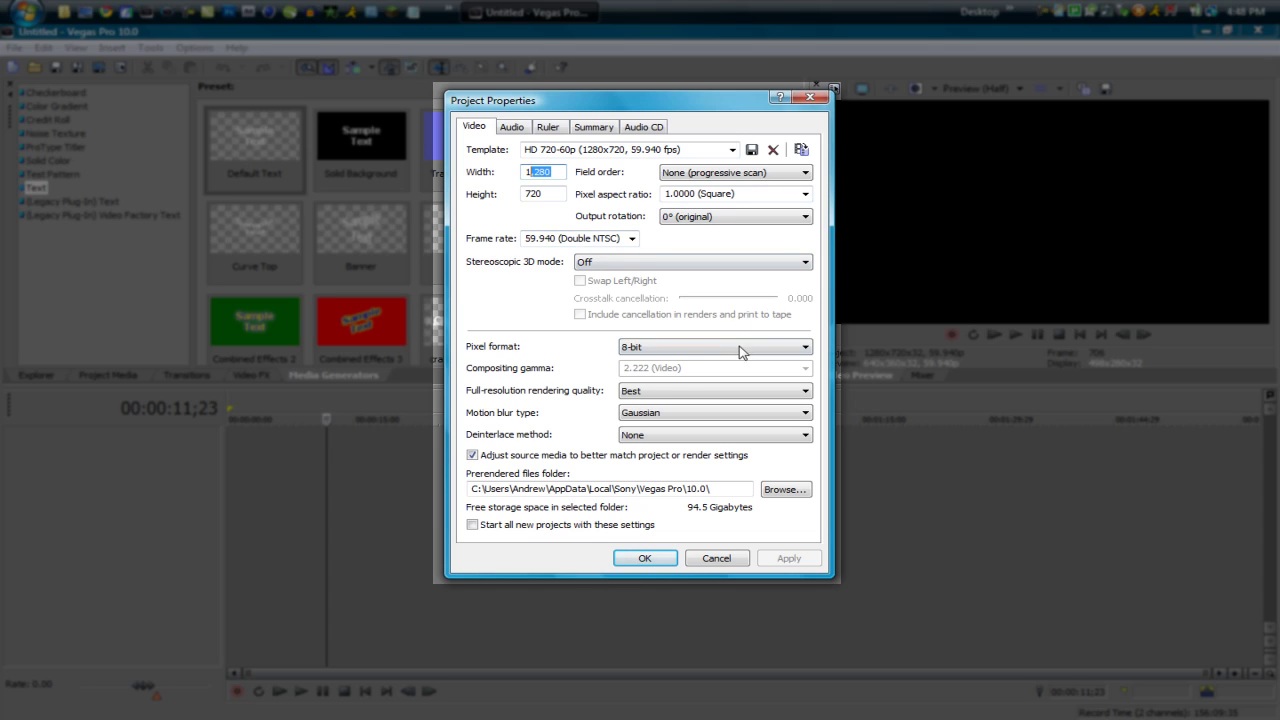
{"action": "left_click", "coordinate": [801, 150]}
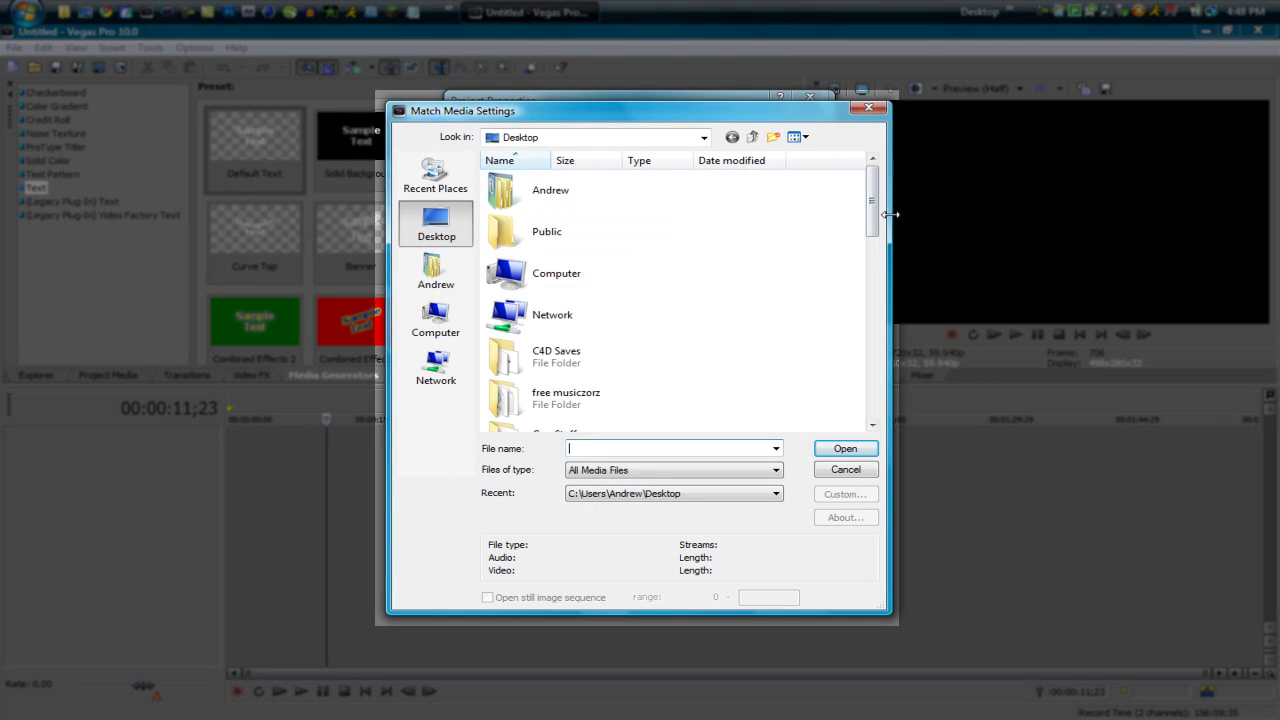
{"action": "left_click", "coordinate": [845, 470]}
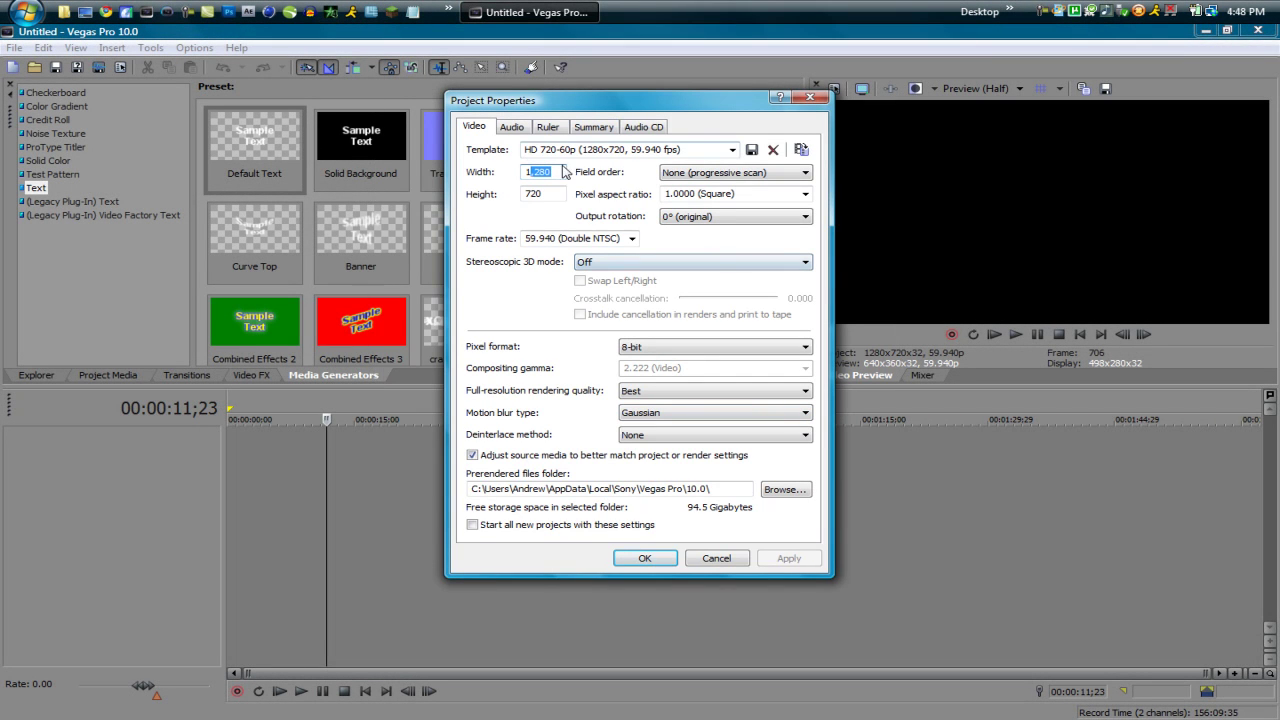
{"action": "left_click", "coordinate": [563, 172]}
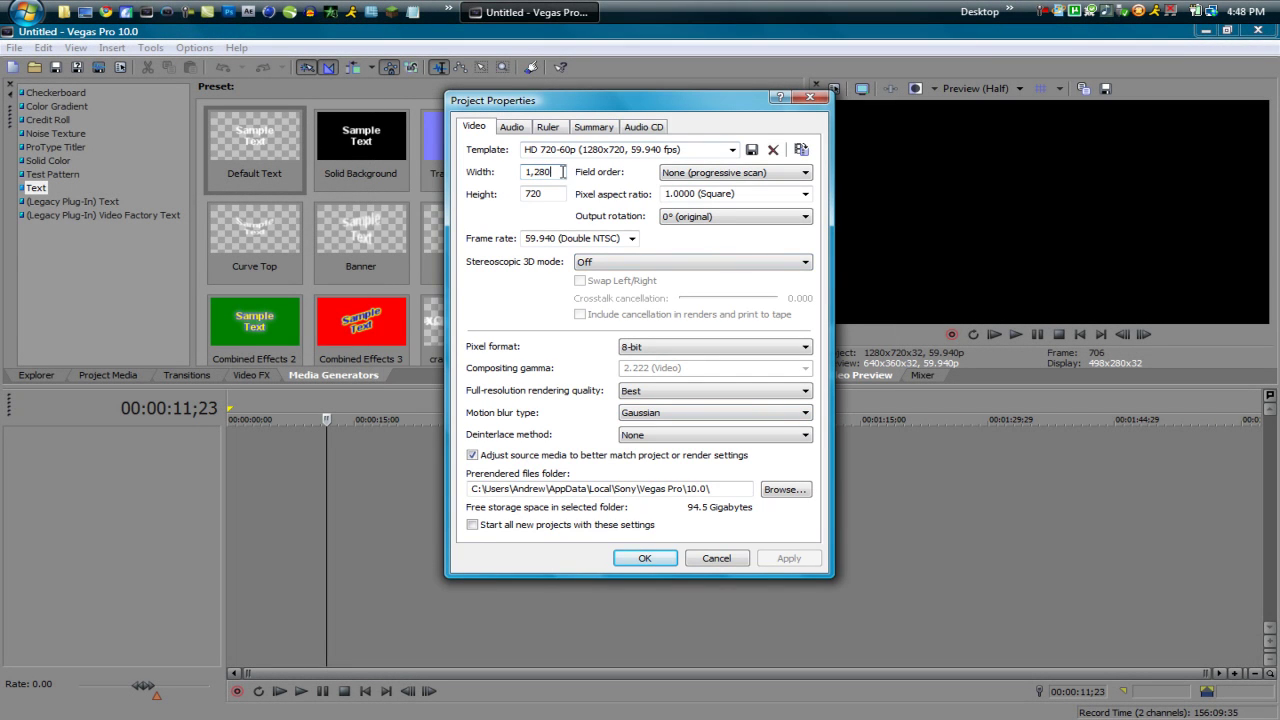
Clear the template name and tick the new-project default option, then cancel Project Properties.
{"action": "left_click", "coordinate": [683, 148]}
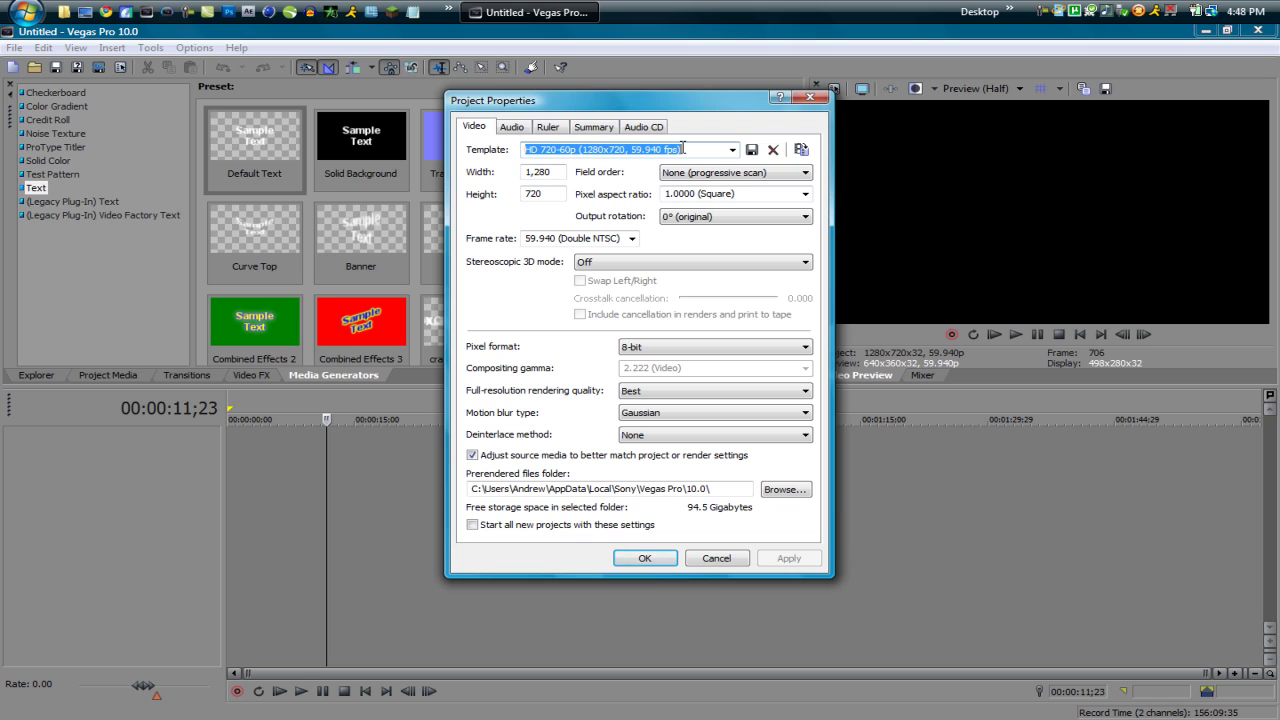
{"action": "type", "text": "Camera"}
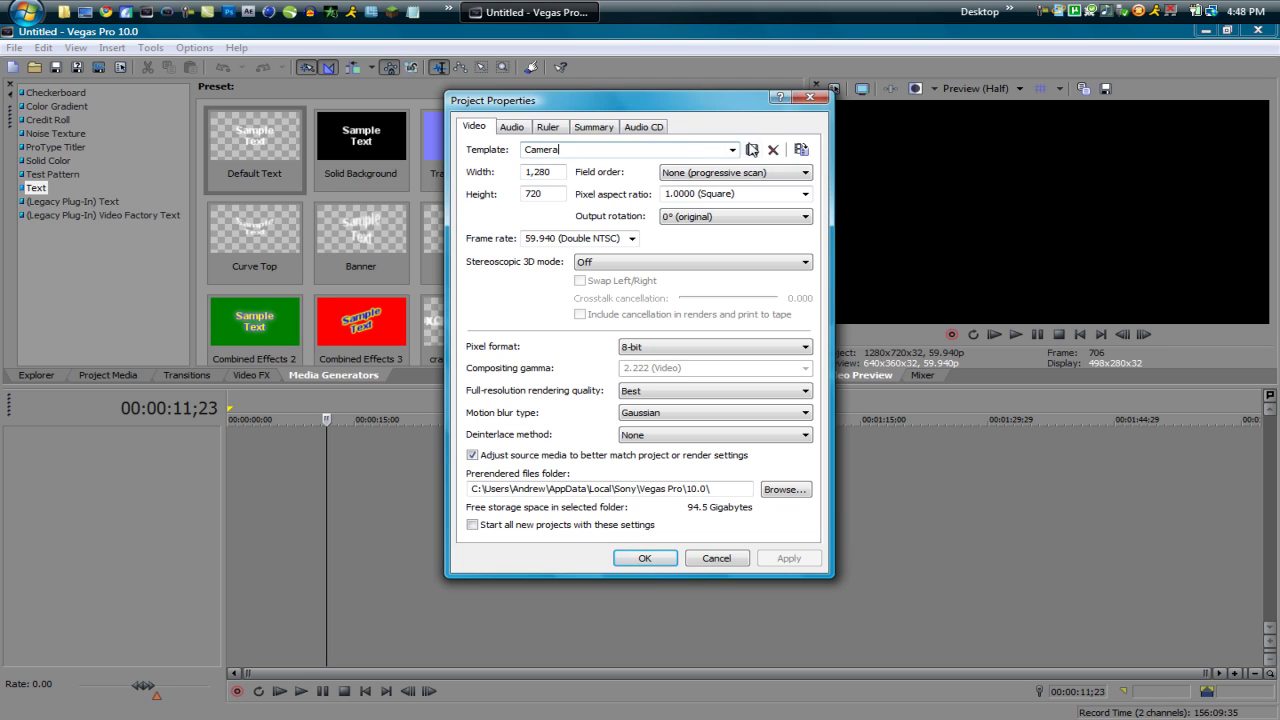
{"action": "key", "text": "shift+Home"}
{"action": "key", "text": "Delete"}
{"action": "left_click", "coordinate": [489, 527]}
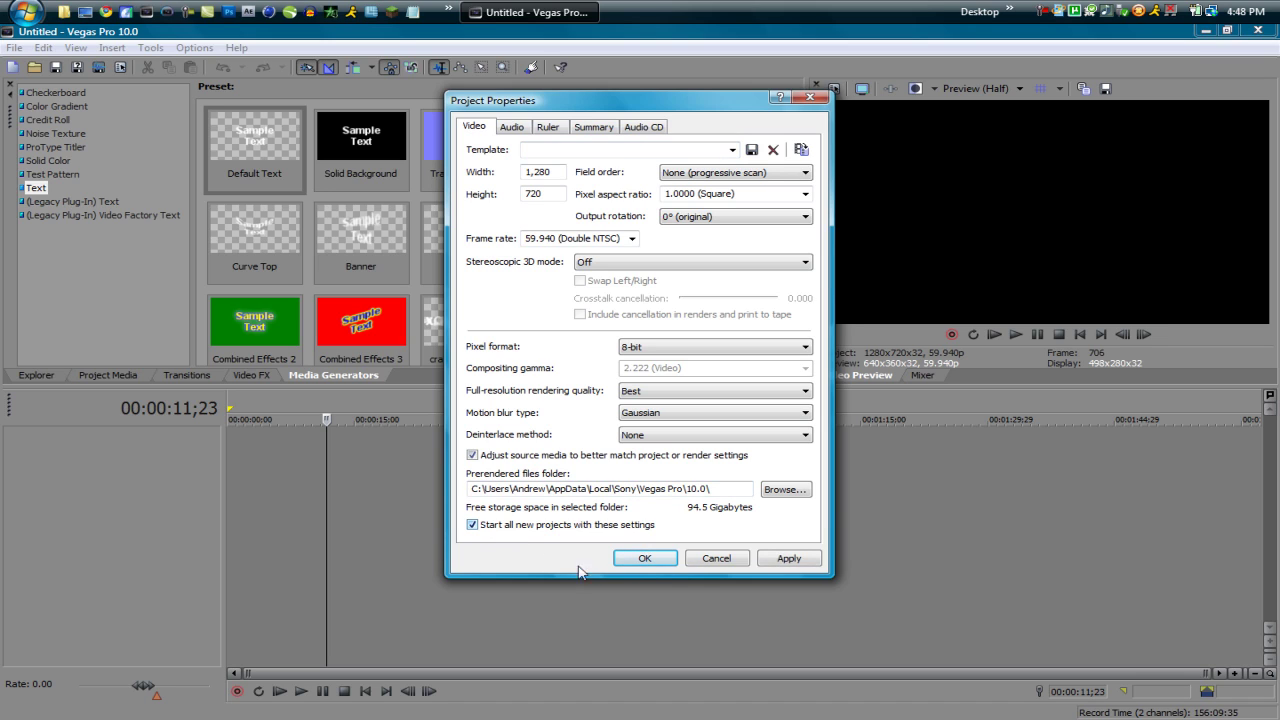
{"action": "left_click", "coordinate": [705, 562]}
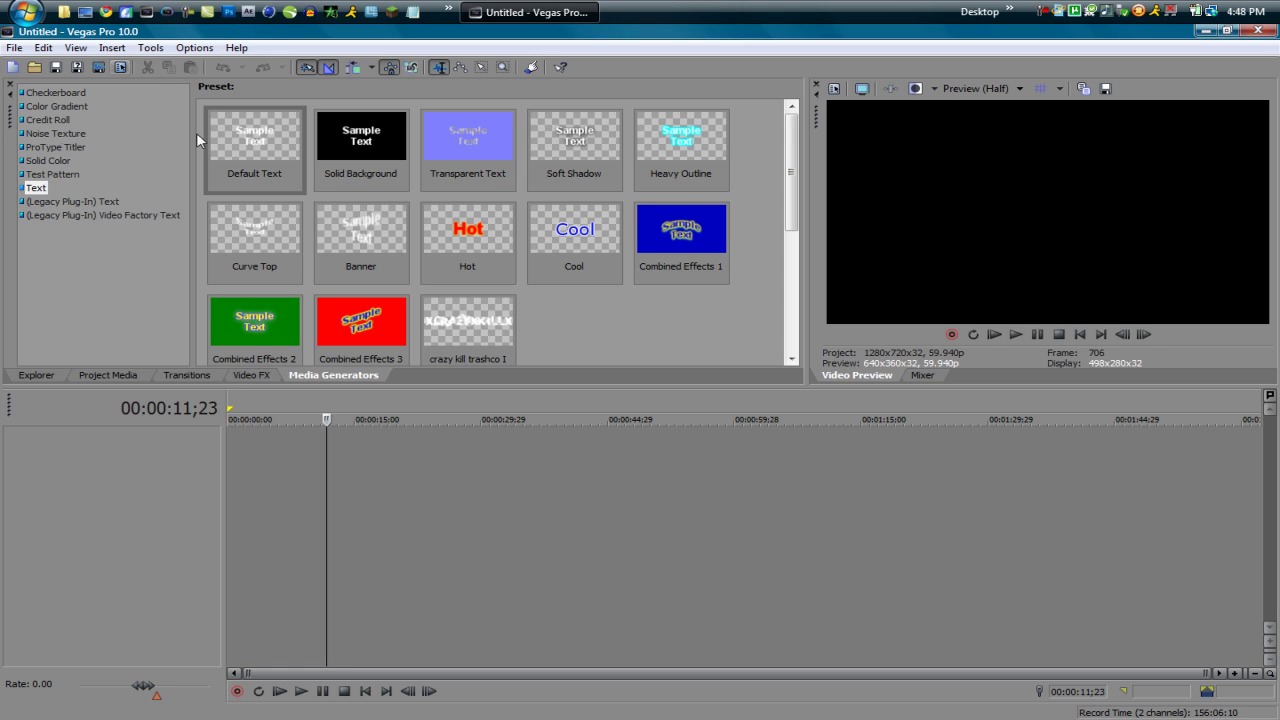
Place the Cyan Solid Color generator preset on the timeline, aligned with the playhead.
{"action": "left_click", "coordinate": [58, 133]}
{"action": "left_click", "coordinate": [58, 120]}
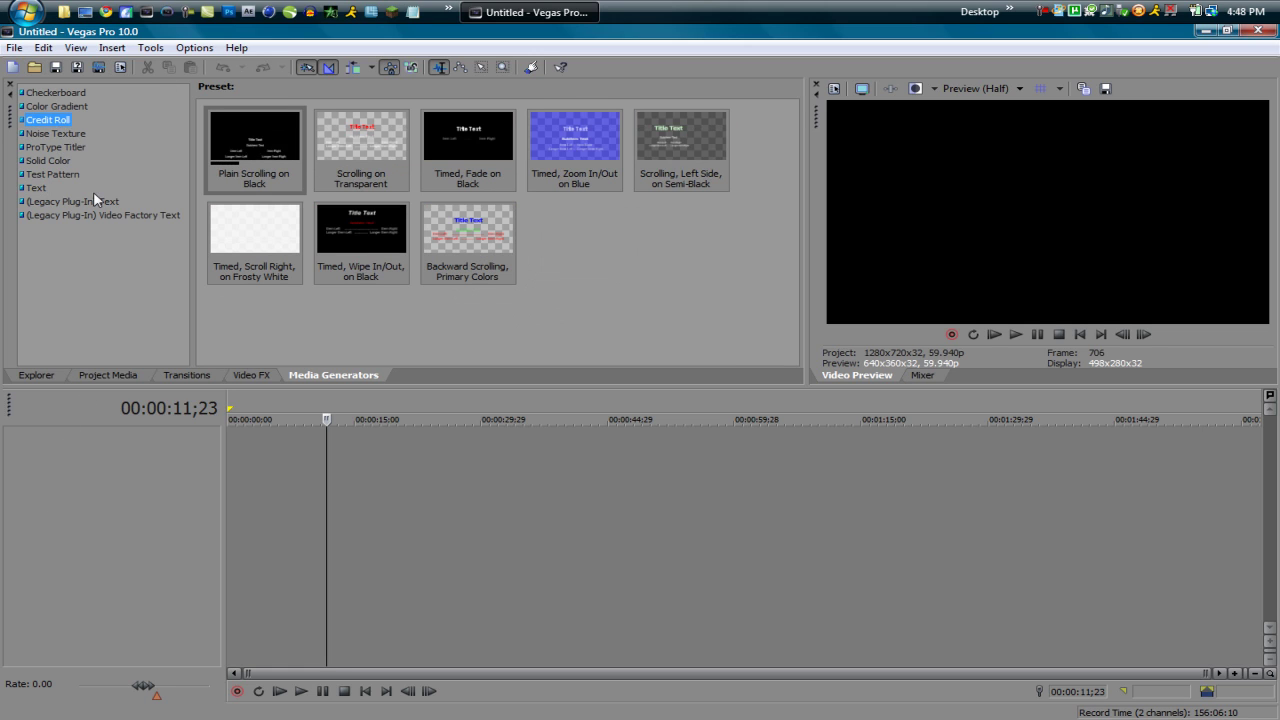
{"action": "left_click", "coordinate": [46, 160]}
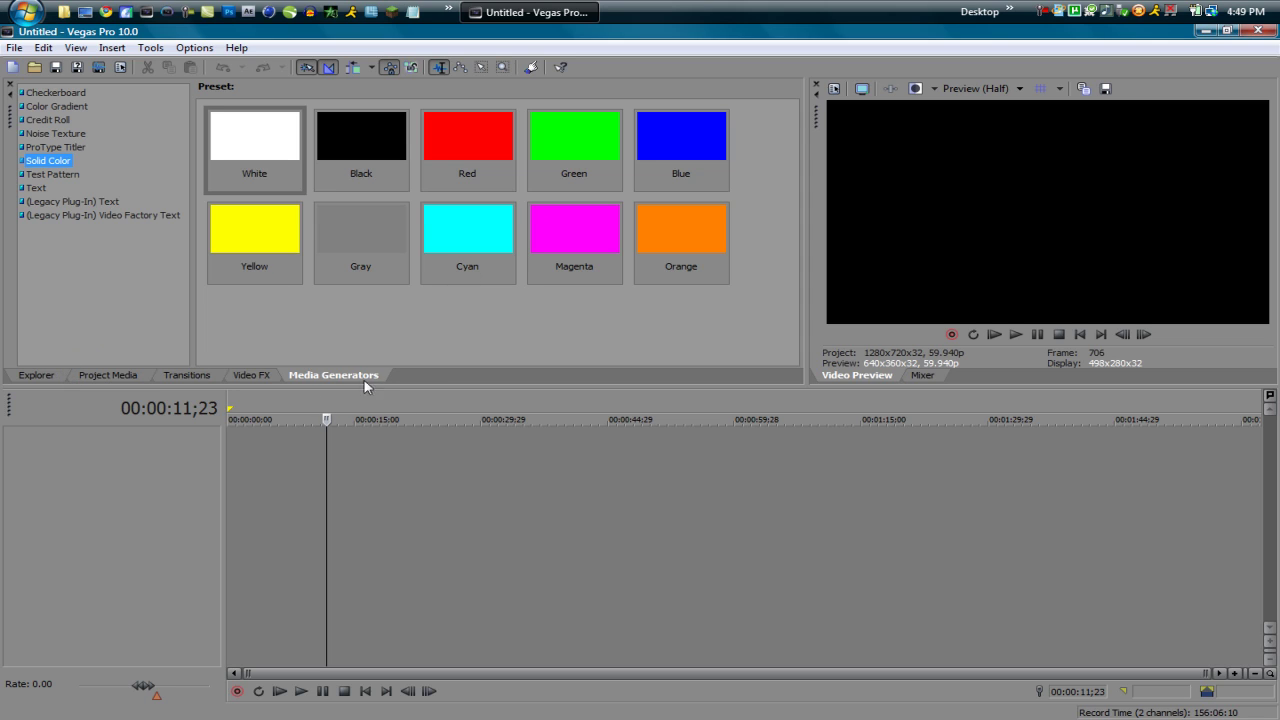
{"action": "left_click_drag", "start_coordinate": [470, 240], "coordinate": [415, 441]}
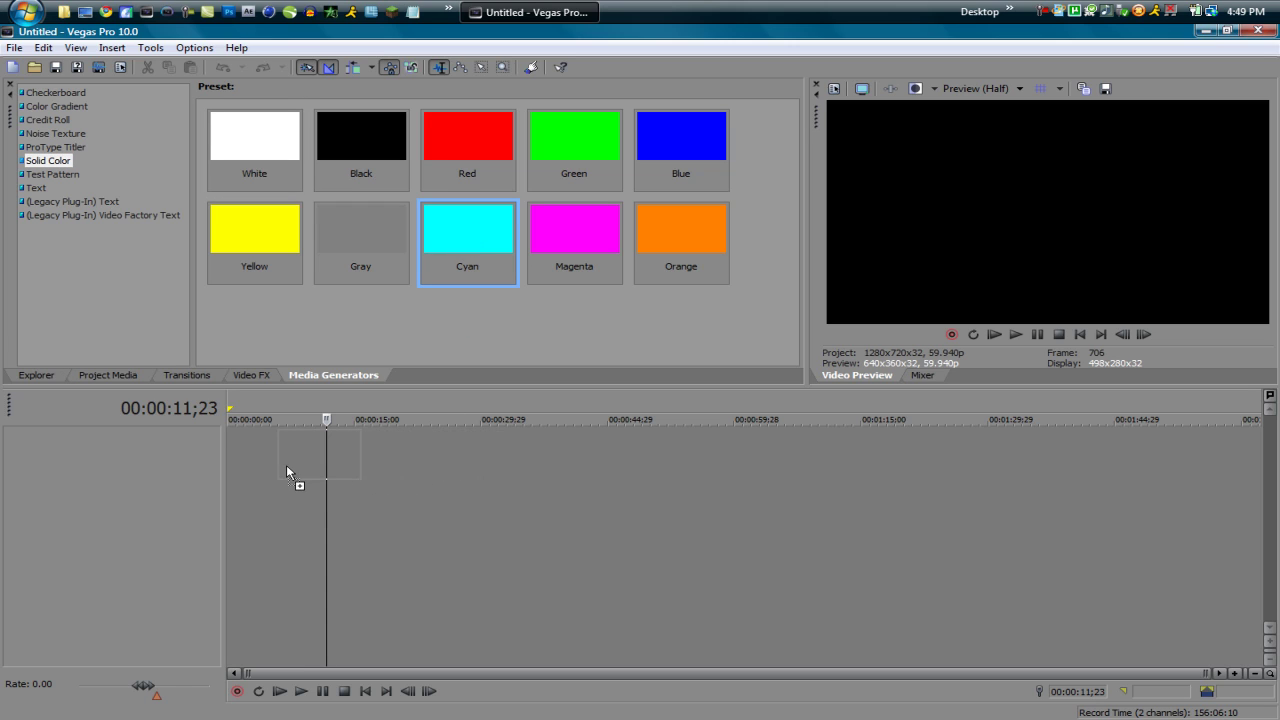
{"action": "left_click_drag", "start_coordinate": [286, 466], "coordinate": [365, 467]}
{"action": "left_click_drag", "start_coordinate": [364, 478], "coordinate": [342, 464]}
Recolour the solid-colour clip from Cyan to green (R 0, G 209, B 125).
{"action": "left_click_drag", "start_coordinate": [655, 395], "coordinate": [720, 320]}
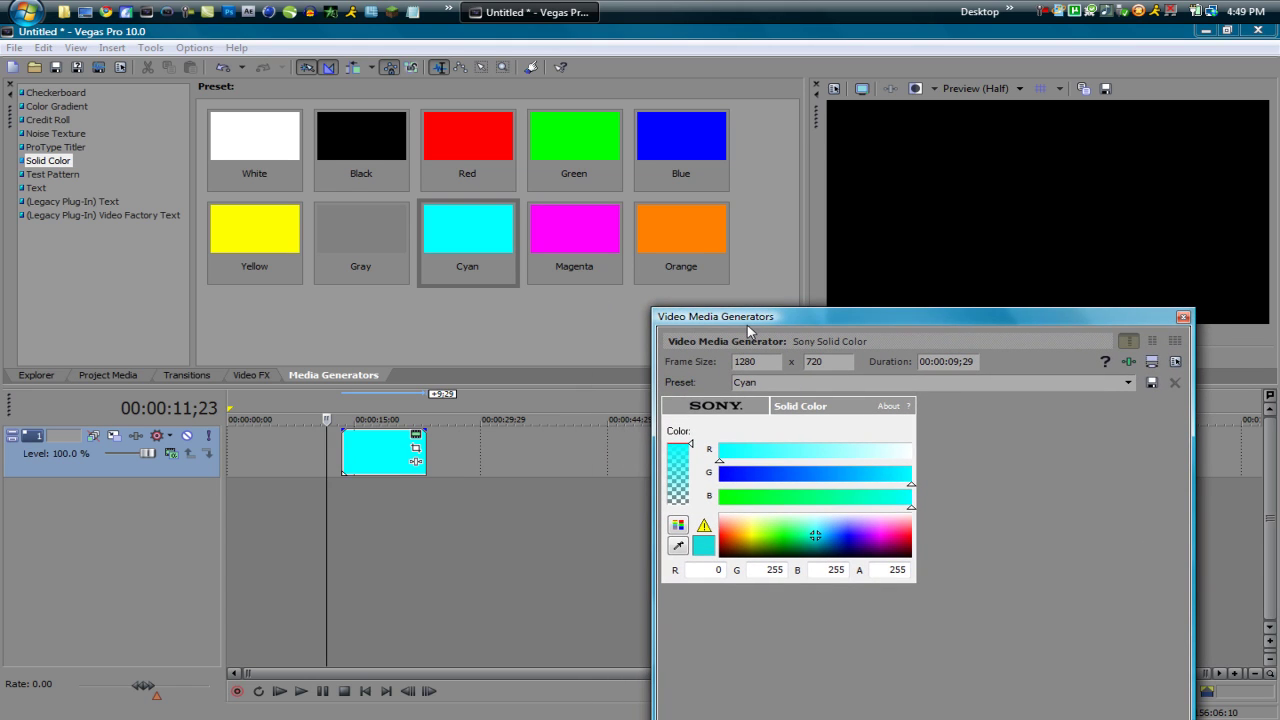
{"action": "left_click", "coordinate": [121, 463]}
{"action": "left_click_drag", "start_coordinate": [396, 463], "coordinate": [419, 447]}
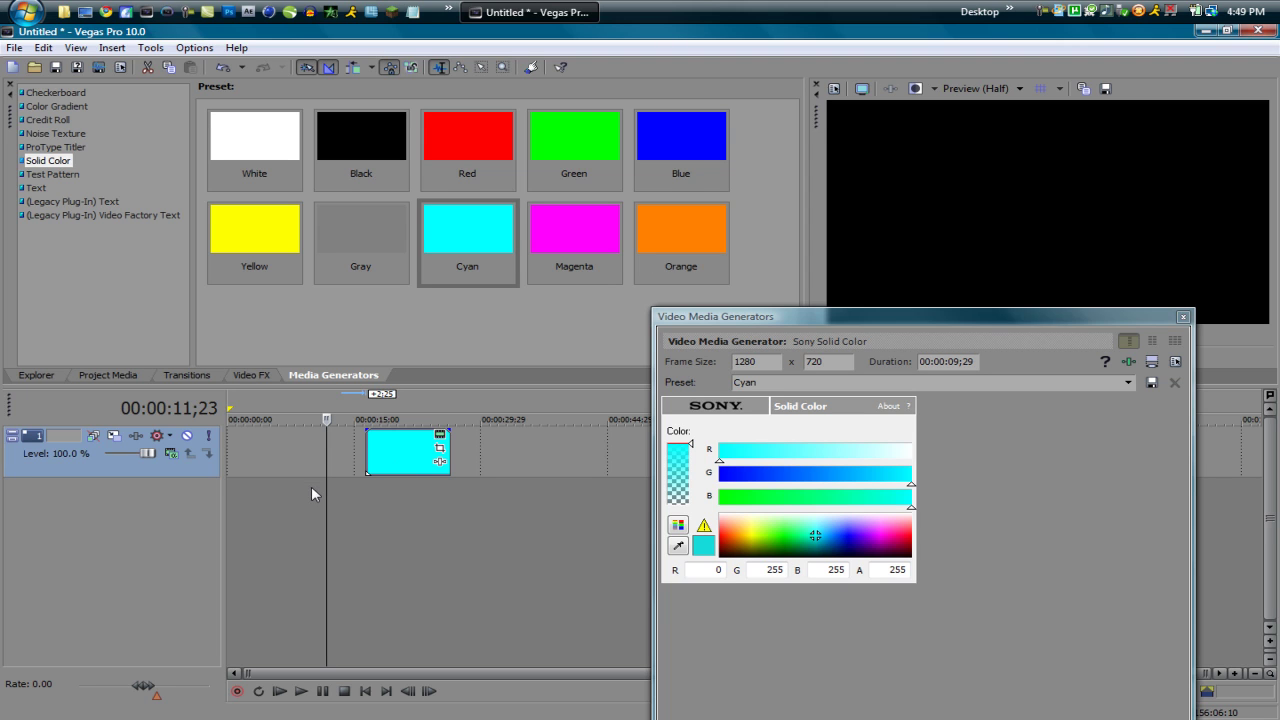
{"action": "left_click_drag", "start_coordinate": [836, 324], "coordinate": [787, 302]}
{"action": "mouse_move", "coordinate": [766, 514]}
{"action": "left_mouse_down"}
{"action": "mouse_move", "coordinate": [749, 514]}
{"action": "mouse_move", "coordinate": [757, 522]}
{"action": "left_mouse_up"}
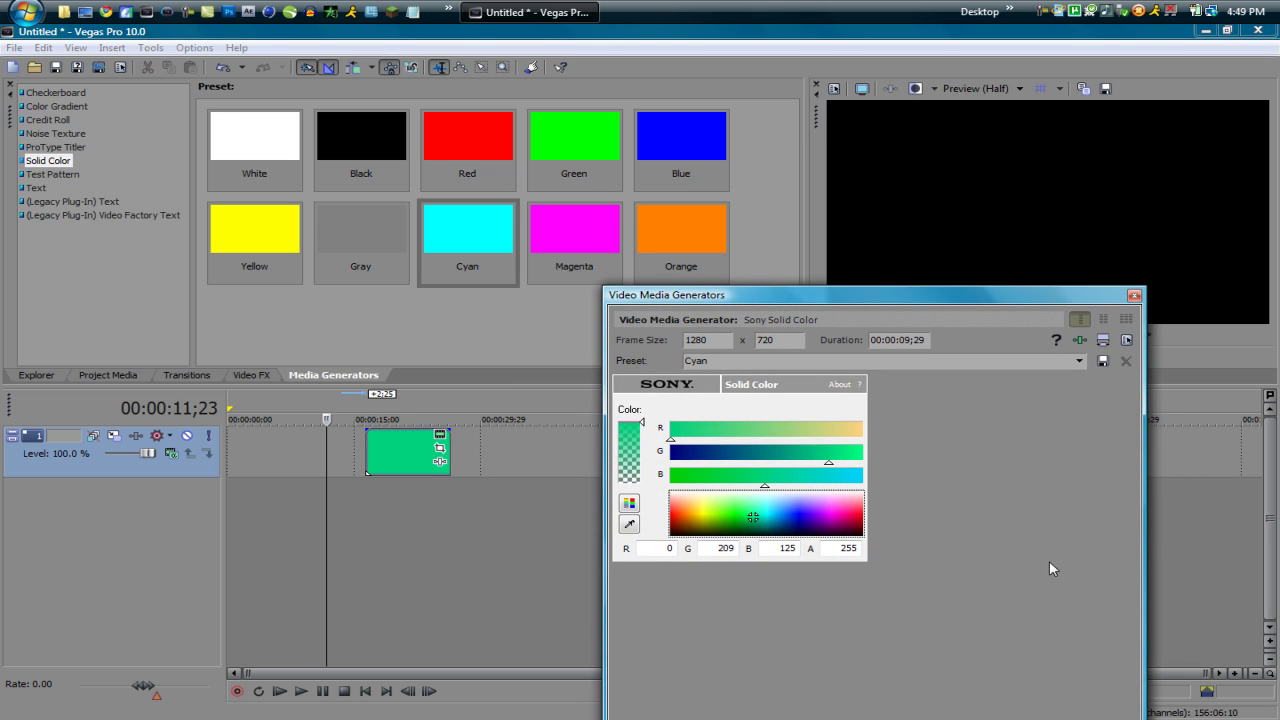
{"action": "left_click", "coordinate": [1134, 297]}
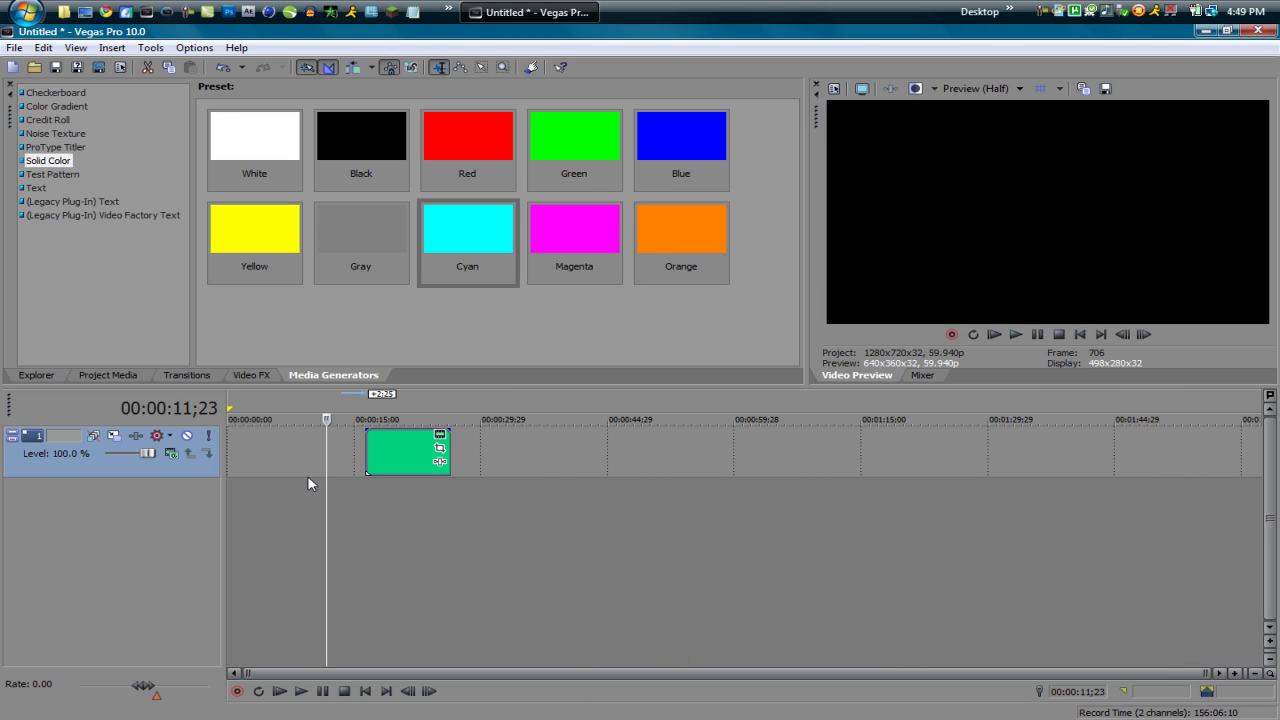
Move the green clip earlier on the timeline so it starts at the playhead.
{"action": "left_click", "coordinate": [396, 495]}
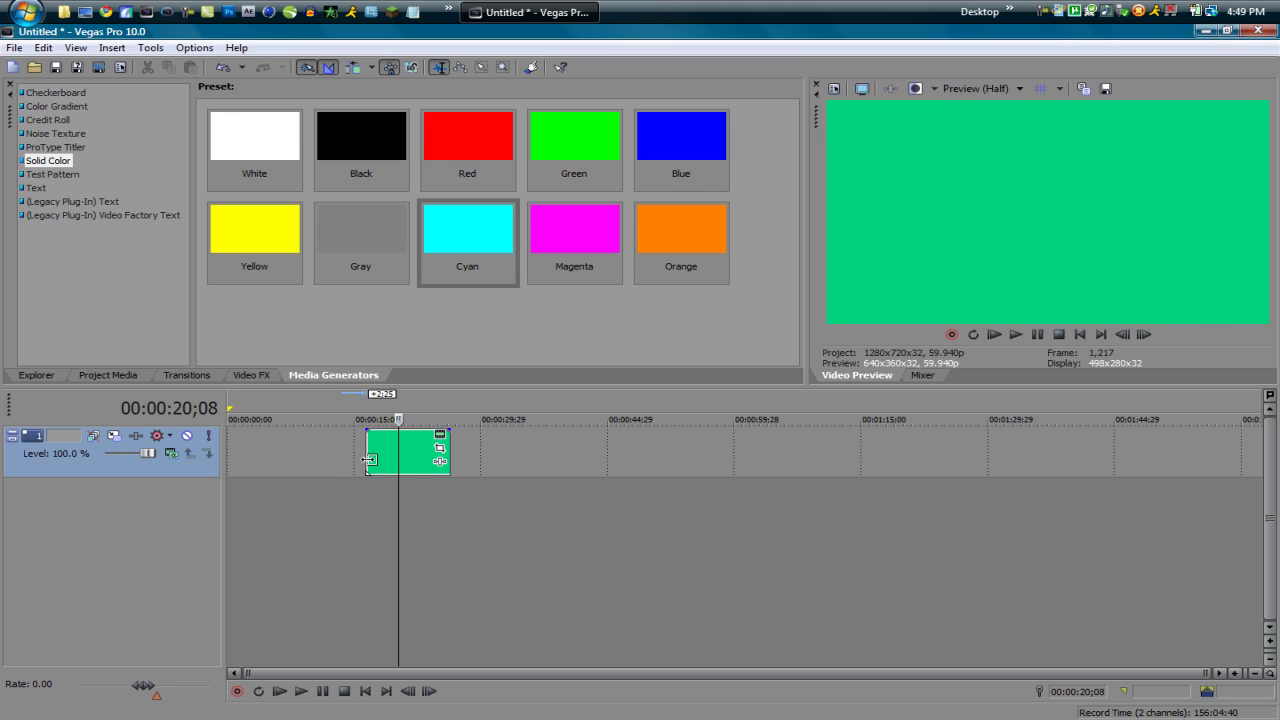
{"action": "left_click_drag", "start_coordinate": [377, 463], "coordinate": [485, 458]}
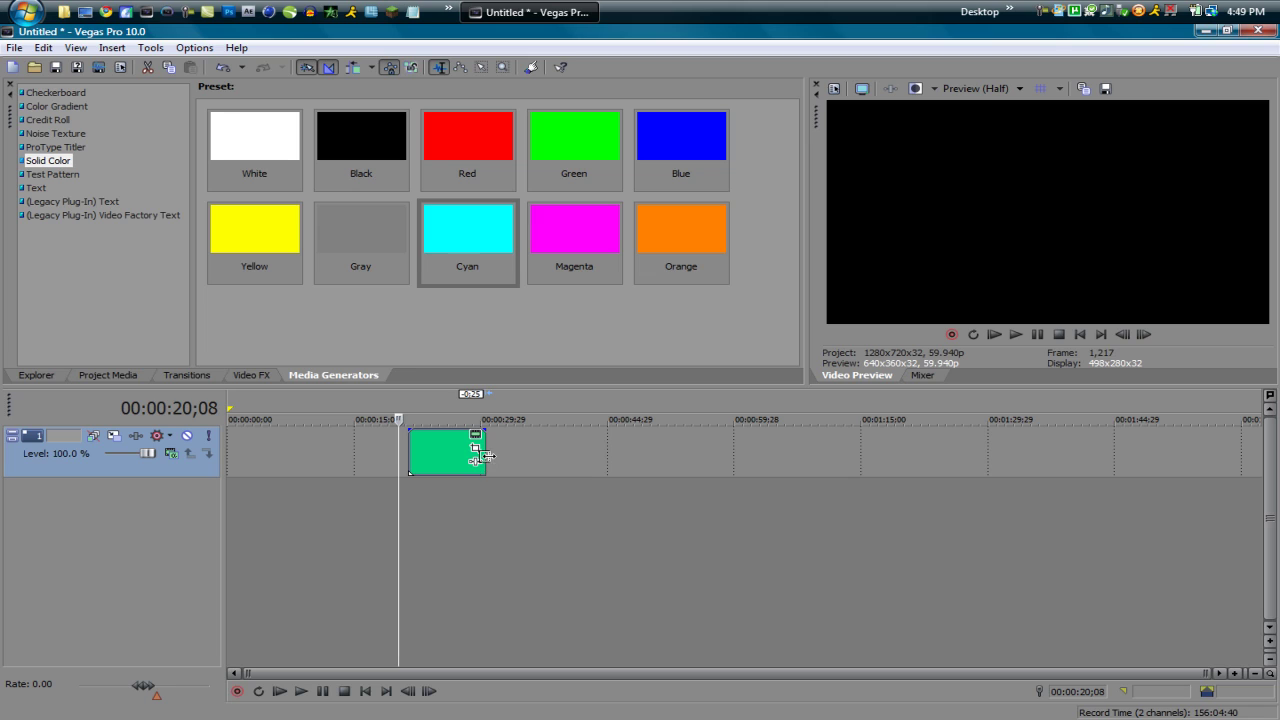
{"action": "left_click_drag", "start_coordinate": [449, 457], "coordinate": [371, 457]}
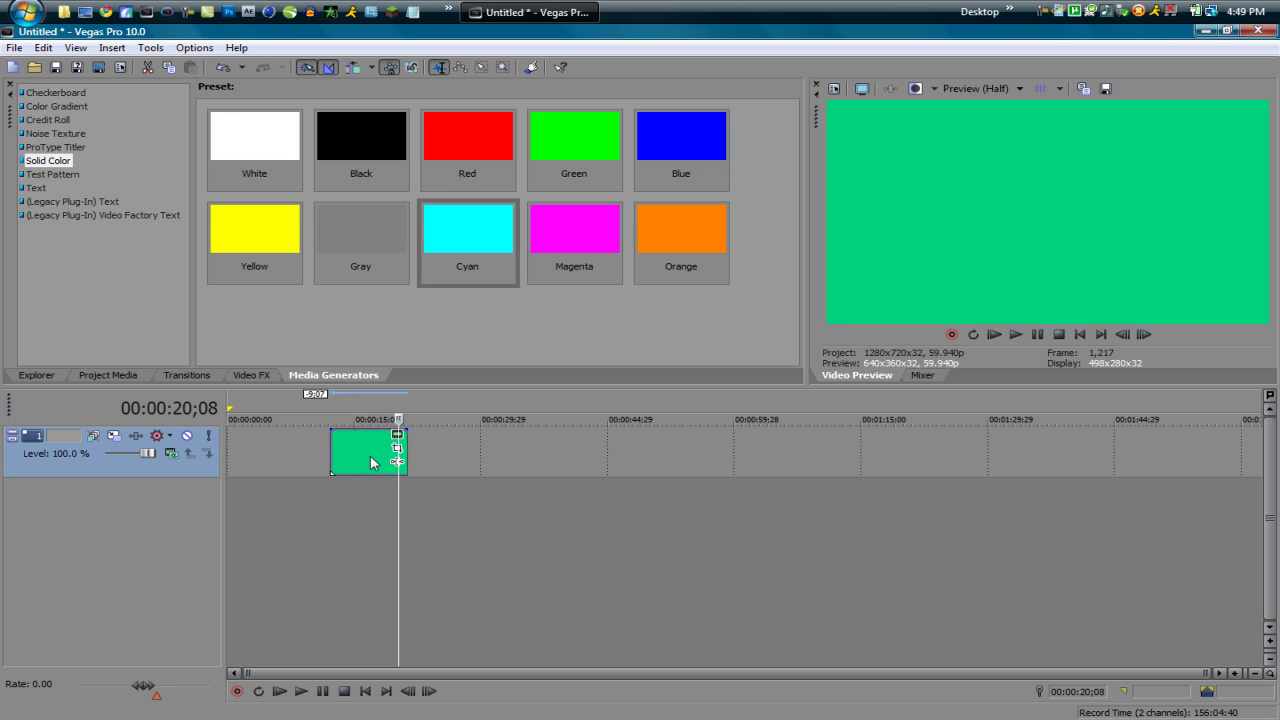
{"action": "scroll", "coordinate": [348, 450], "scroll_direction": "up", "scroll_amount": 2}
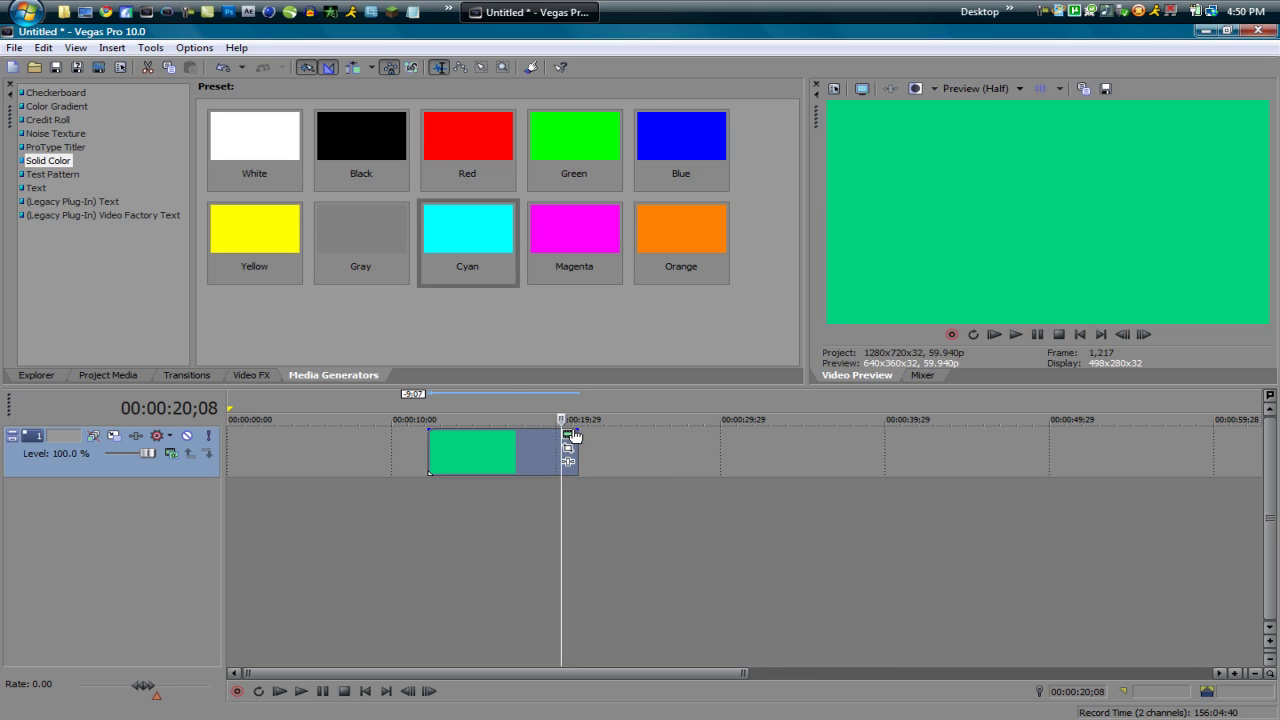
{"action": "scroll", "coordinate": [500, 446], "scroll_direction": "down", "scroll_amount": 2}
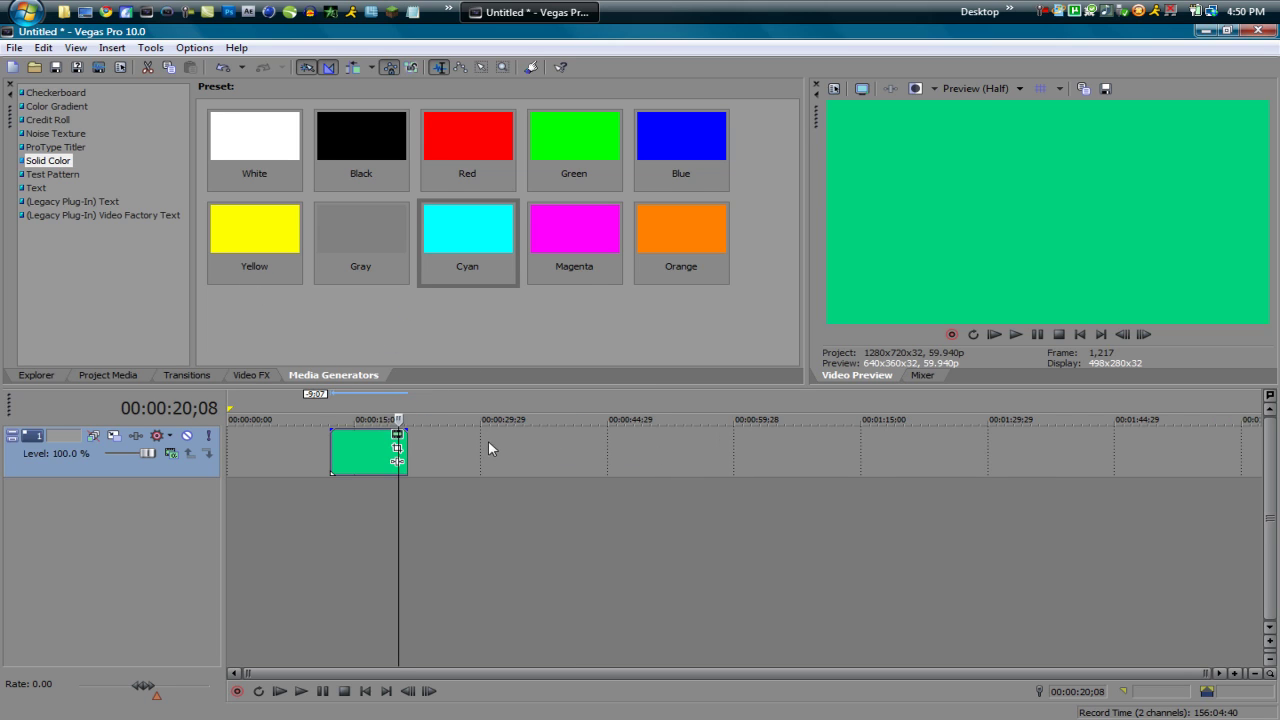
Trim the green clip to about 00:00:12–00:00:15 and review its generated media settings.
{"action": "left_click_drag", "start_coordinate": [406, 460], "coordinate": [350, 462]}
{"action": "right_click", "coordinate": [345, 458]}
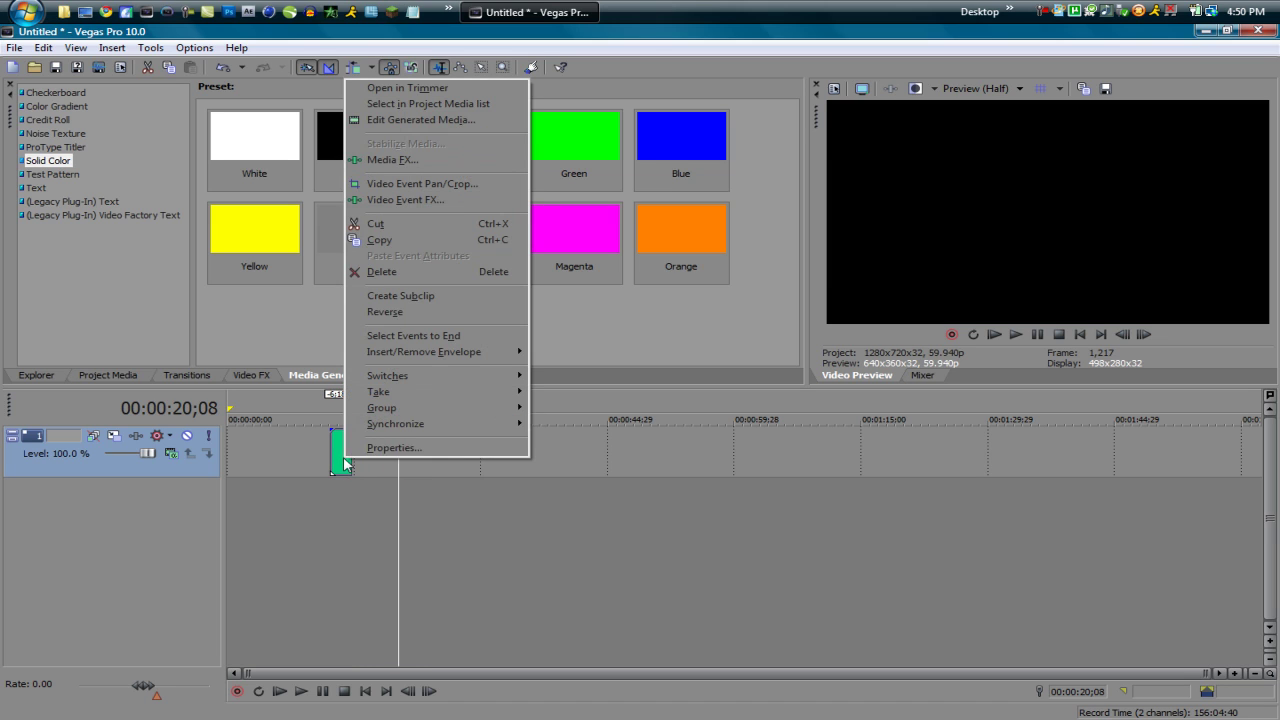
{"action": "left_click", "coordinate": [308, 483]}
{"action": "scroll", "coordinate": [314, 486], "scroll_direction": "up", "scroll_amount": 3}
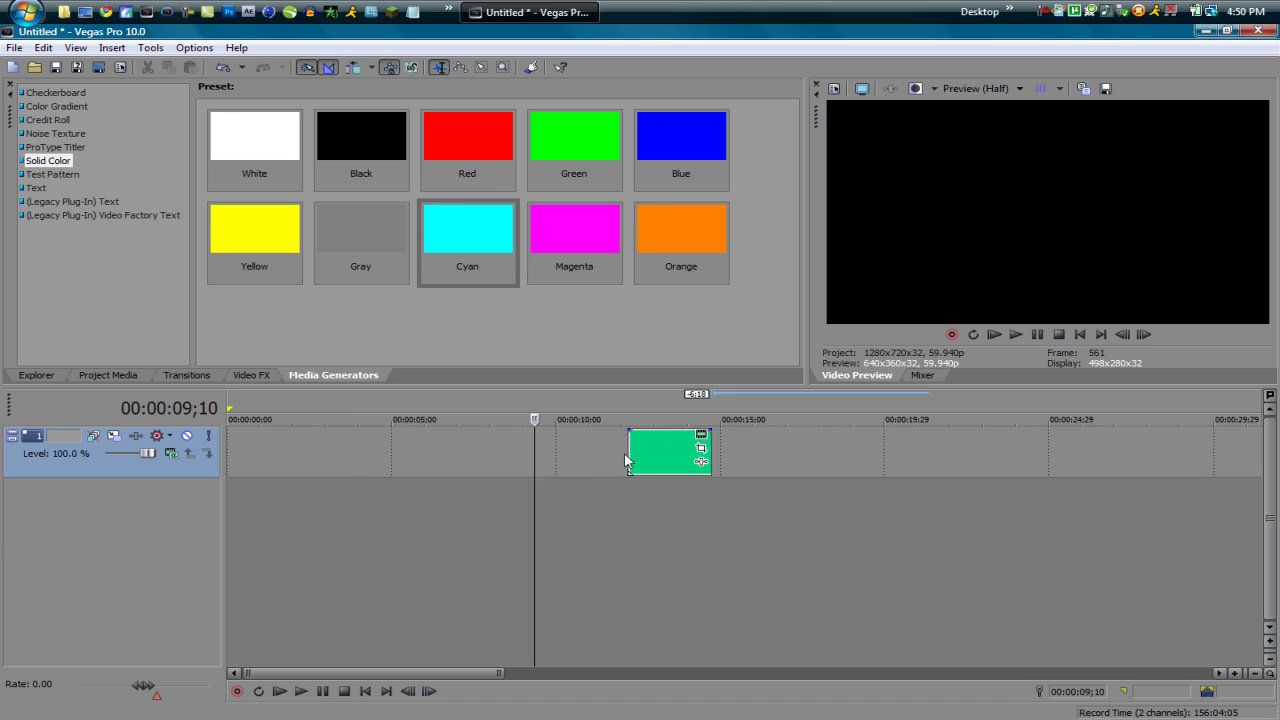
{"action": "scroll", "coordinate": [468, 456], "scroll_direction": "down", "scroll_amount": 2}
{"action": "right_click", "coordinate": [390, 452]}
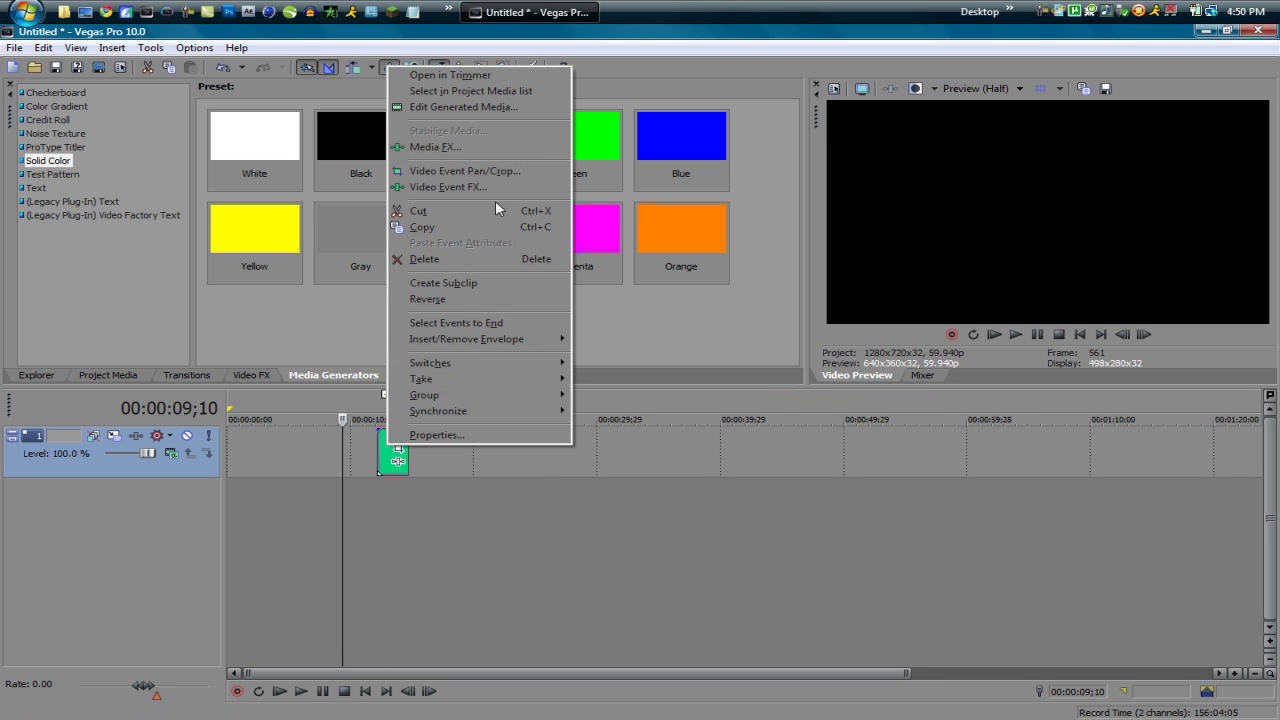
{"action": "left_click", "coordinate": [483, 107]}
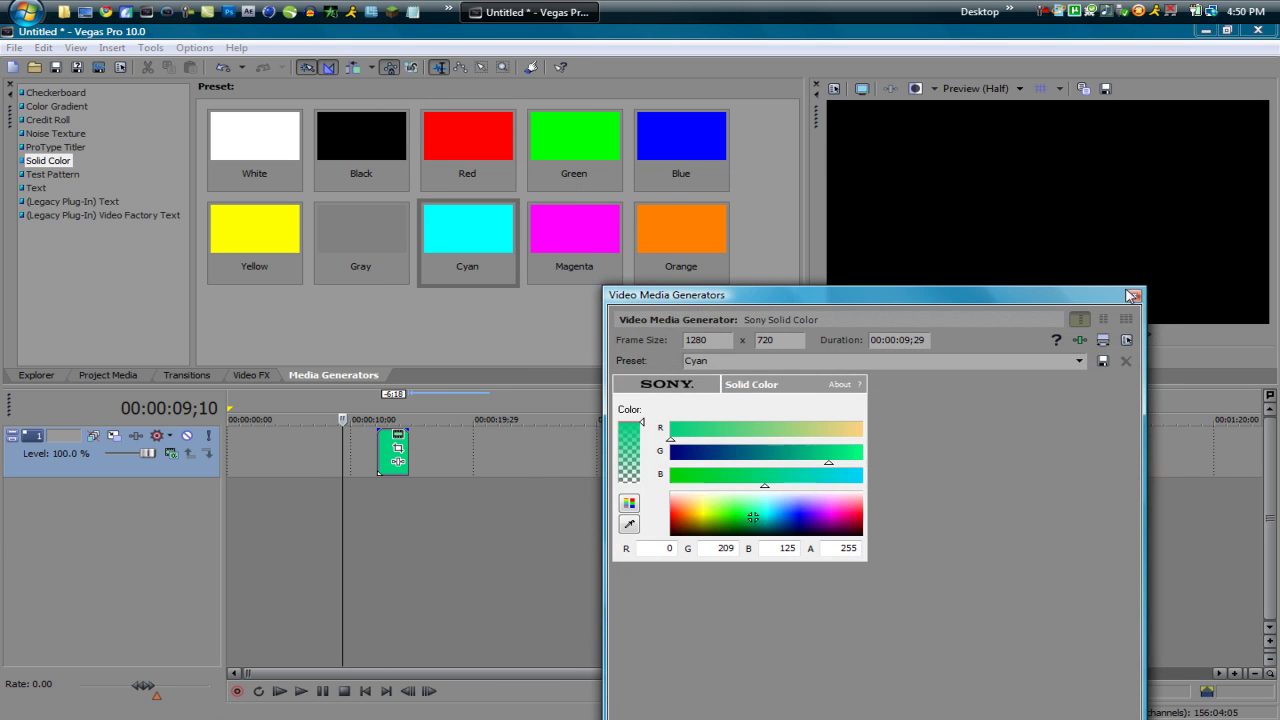
{"action": "left_click", "coordinate": [1134, 297]}
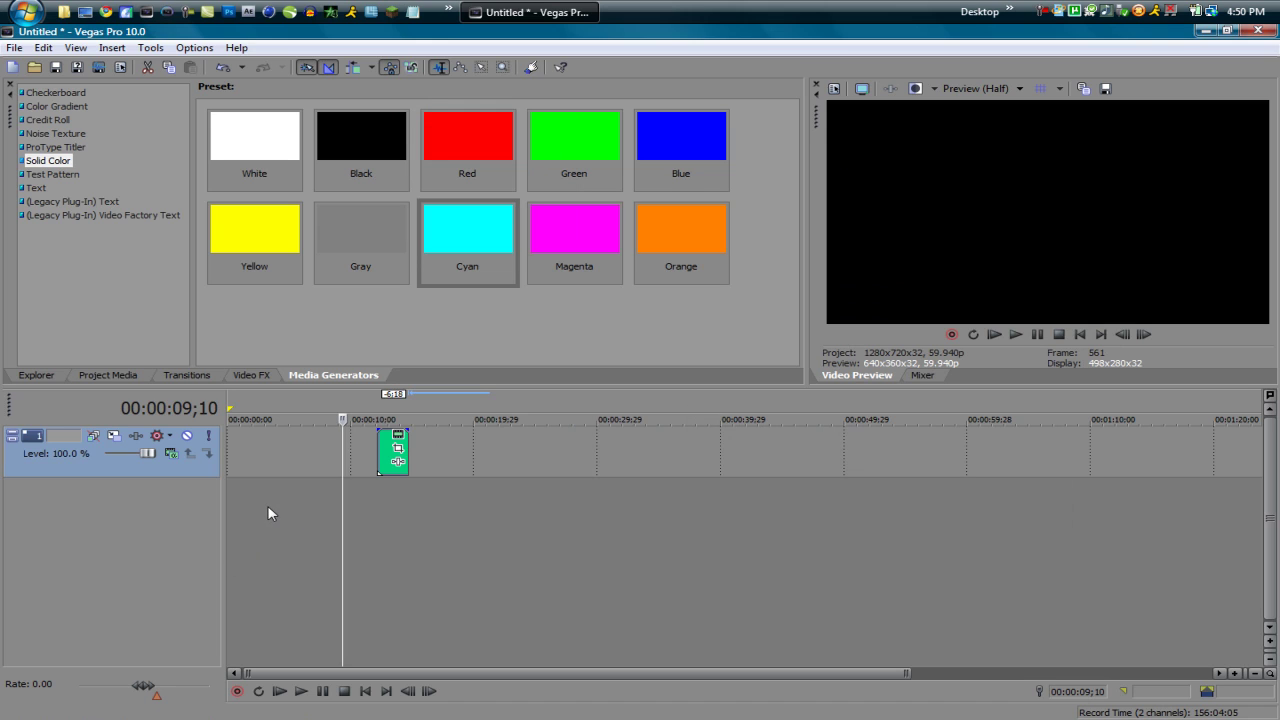
Insert an empty video track above the green clip's track.
{"action": "right_click", "coordinate": [268, 510]}
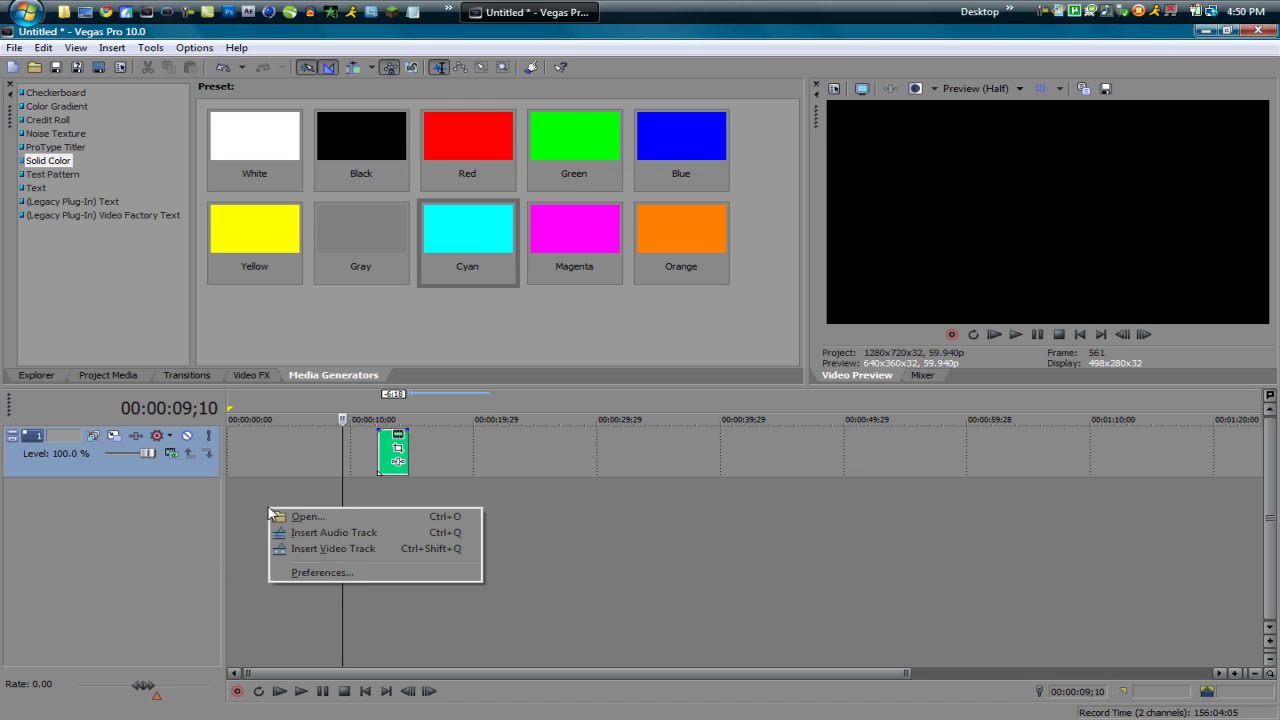
{"action": "left_click", "coordinate": [340, 549]}
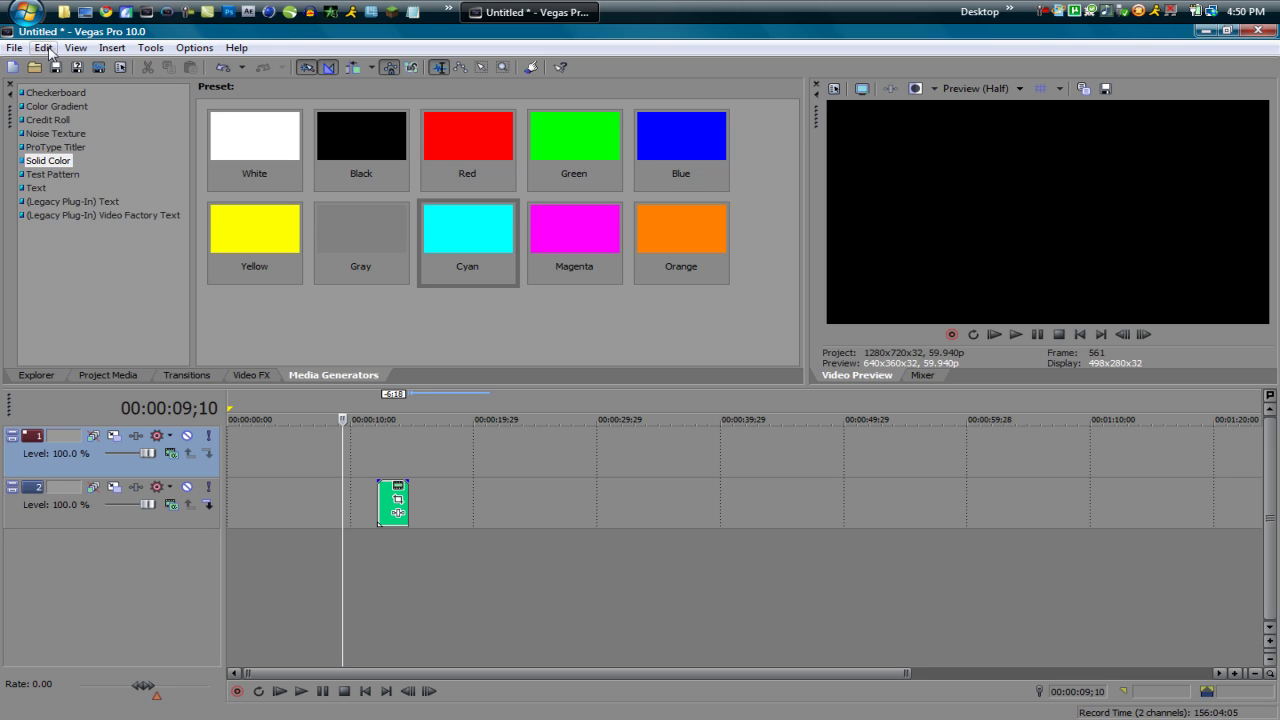
{"action": "left_click", "coordinate": [110, 52]}
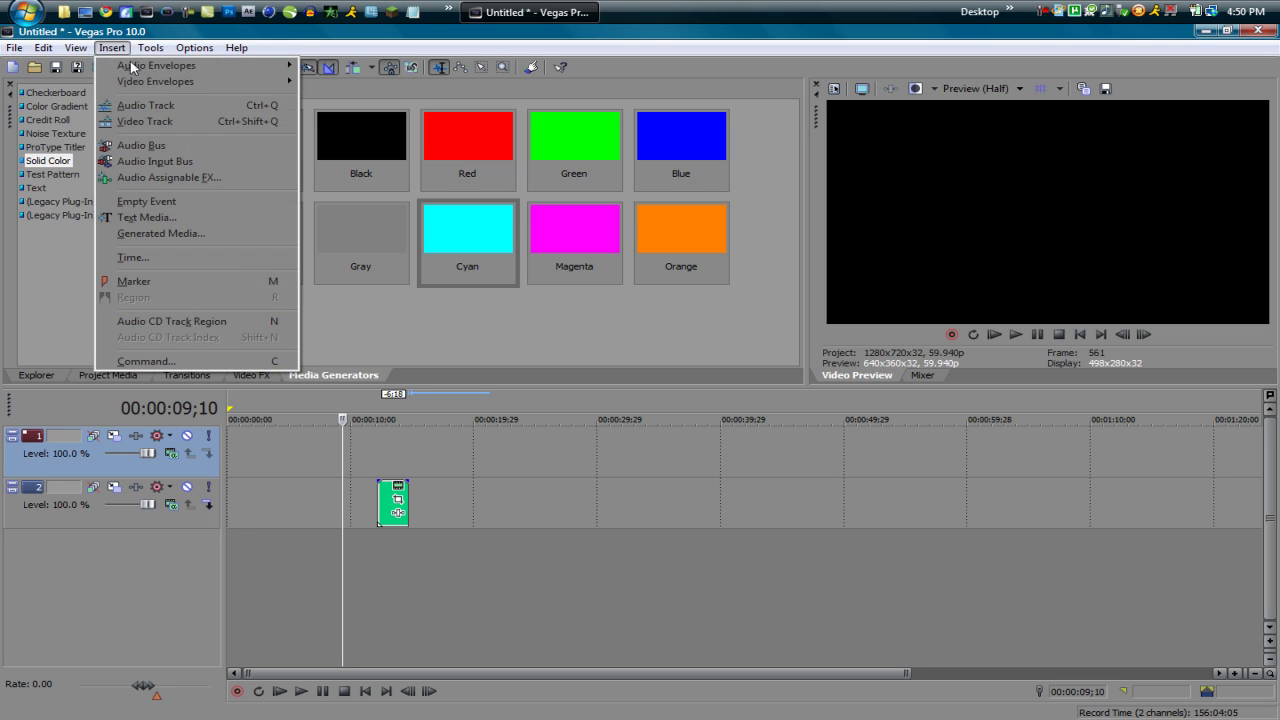
{"action": "left_click", "coordinate": [243, 569]}
Add audio track 3 at 0.0 dB, Center pan, and show the audio mixer.
{"action": "right_click", "coordinate": [280, 558]}
{"action": "key", "text": "Escape"}
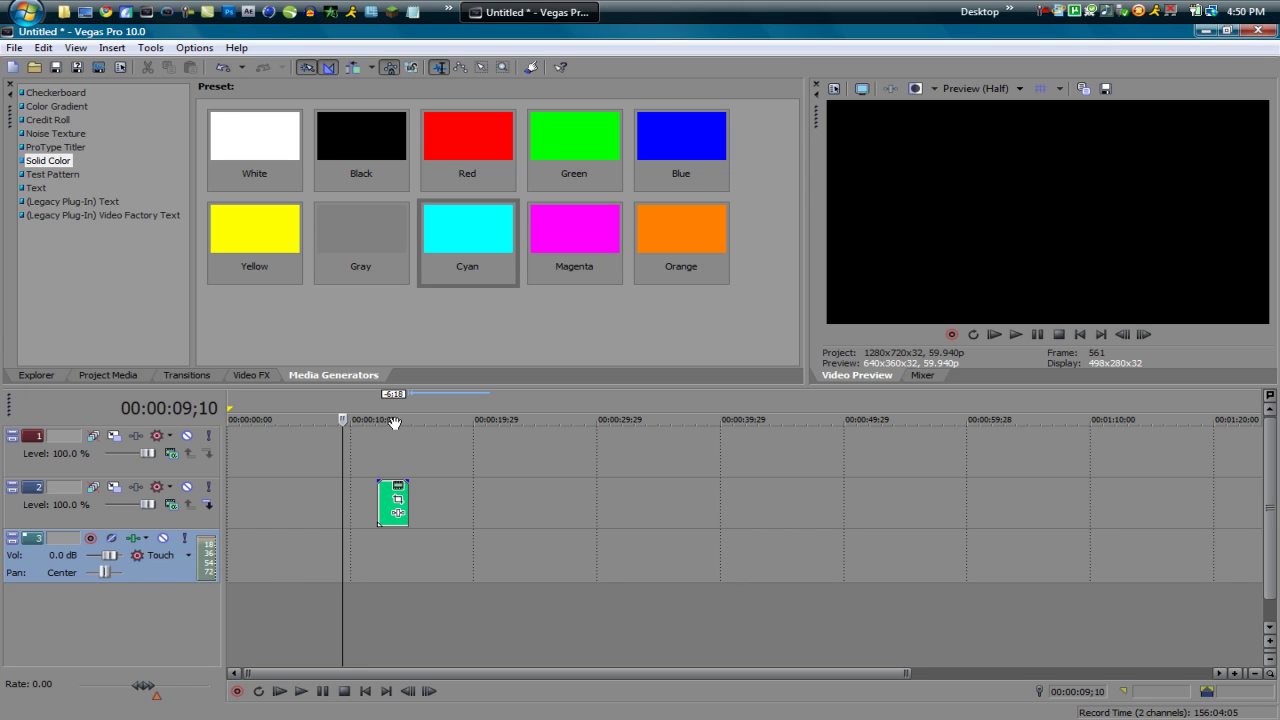
{"action": "left_click", "coordinate": [918, 375]}
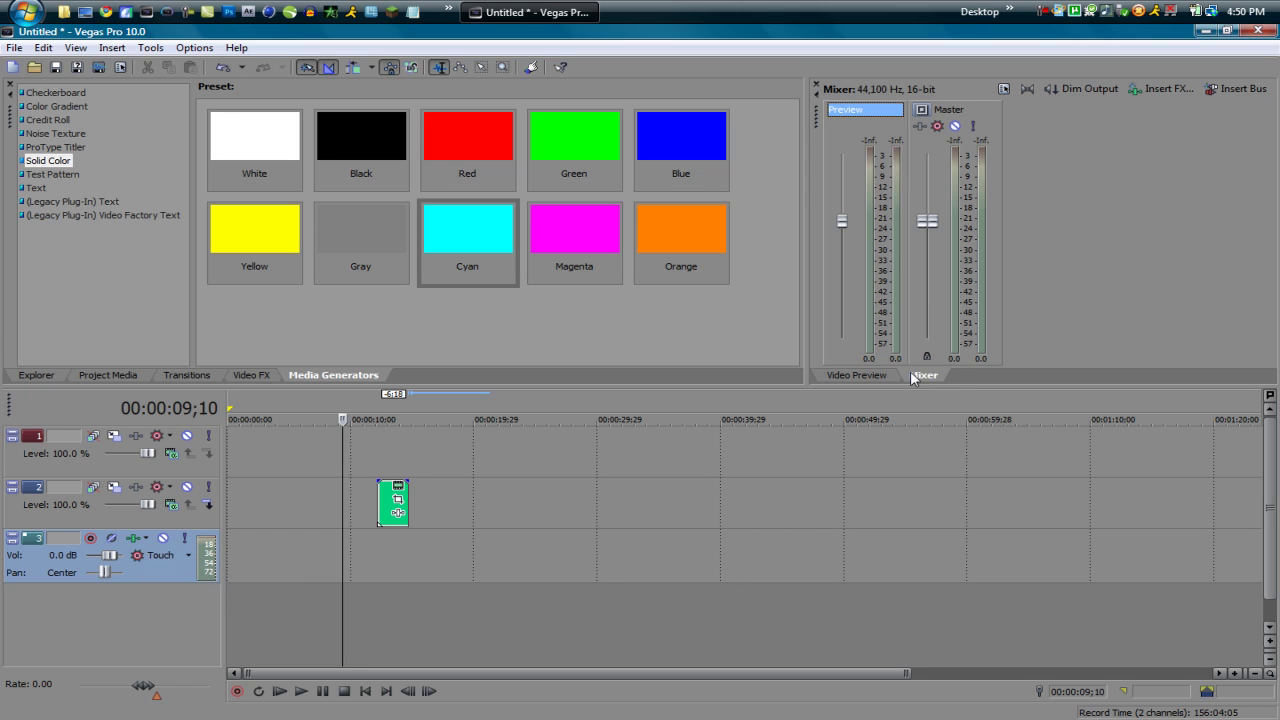
Return to Video Preview and step the playhead frame by frame to 00:00:09;09.
{"action": "left_click", "coordinate": [858, 373]}
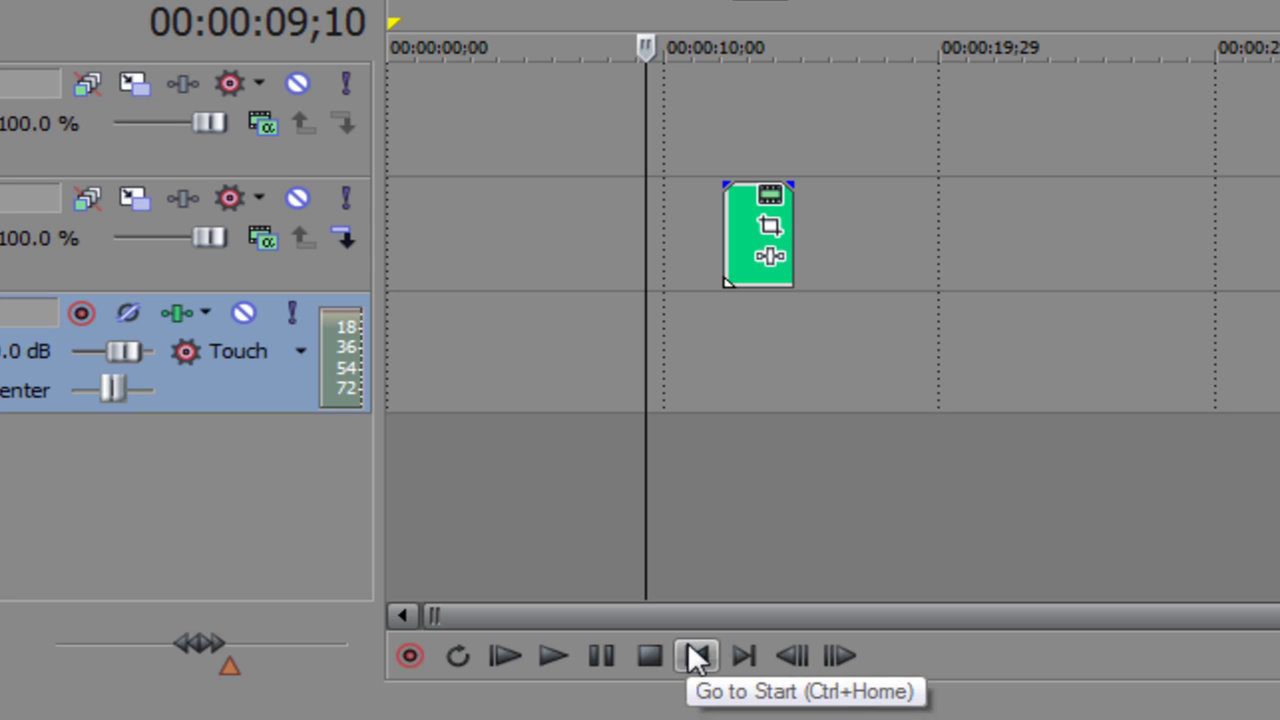
{"action": "left_click", "coordinate": [801, 647]}
{"action": "left_click", "coordinate": [801, 647]}
{"action": "left_click", "coordinate": [843, 657]}
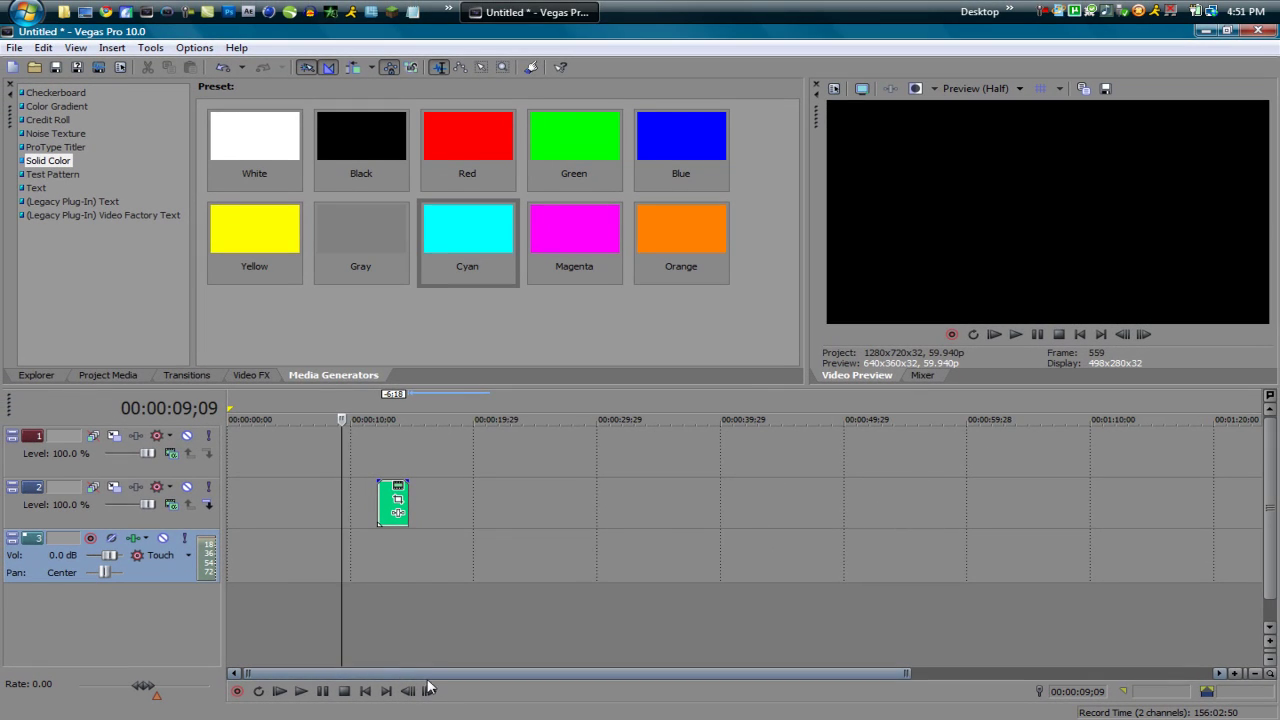
{"action": "scroll", "coordinate": [397, 630], "scroll_direction": "up", "scroll_amount": 3}
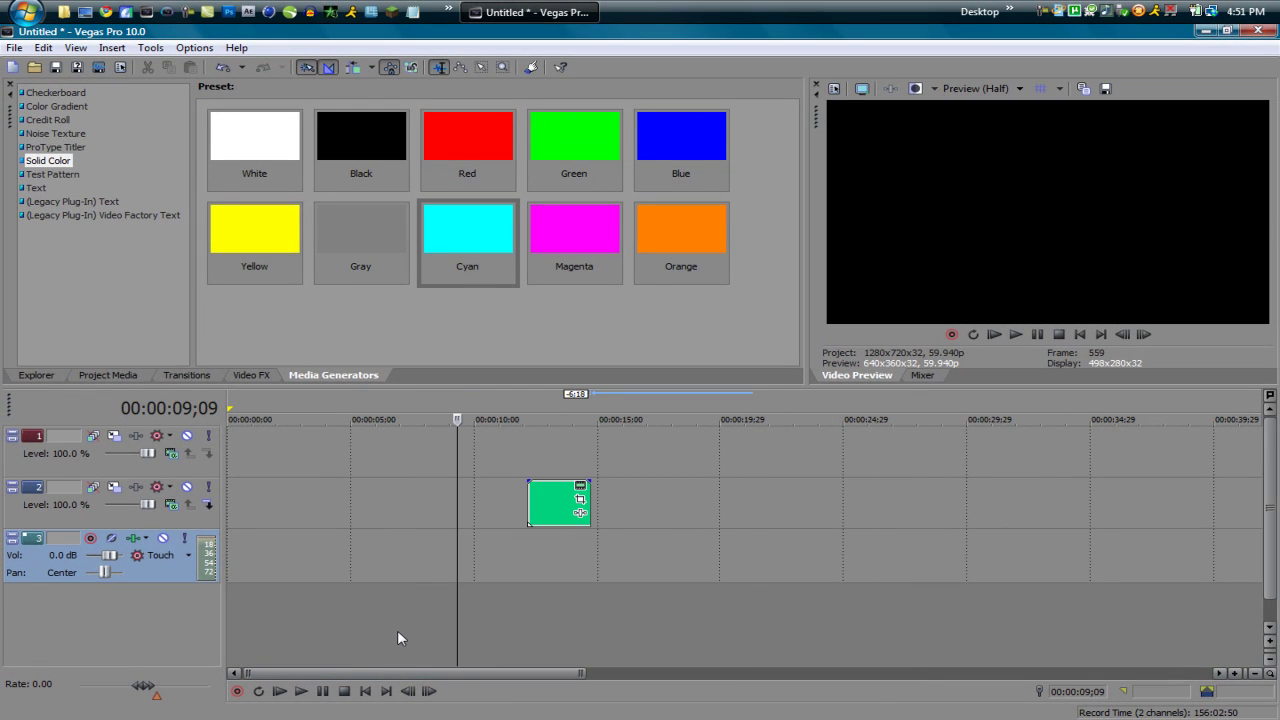
{"action": "scroll", "coordinate": [436, 631], "scroll_direction": "down", "scroll_amount": 2}
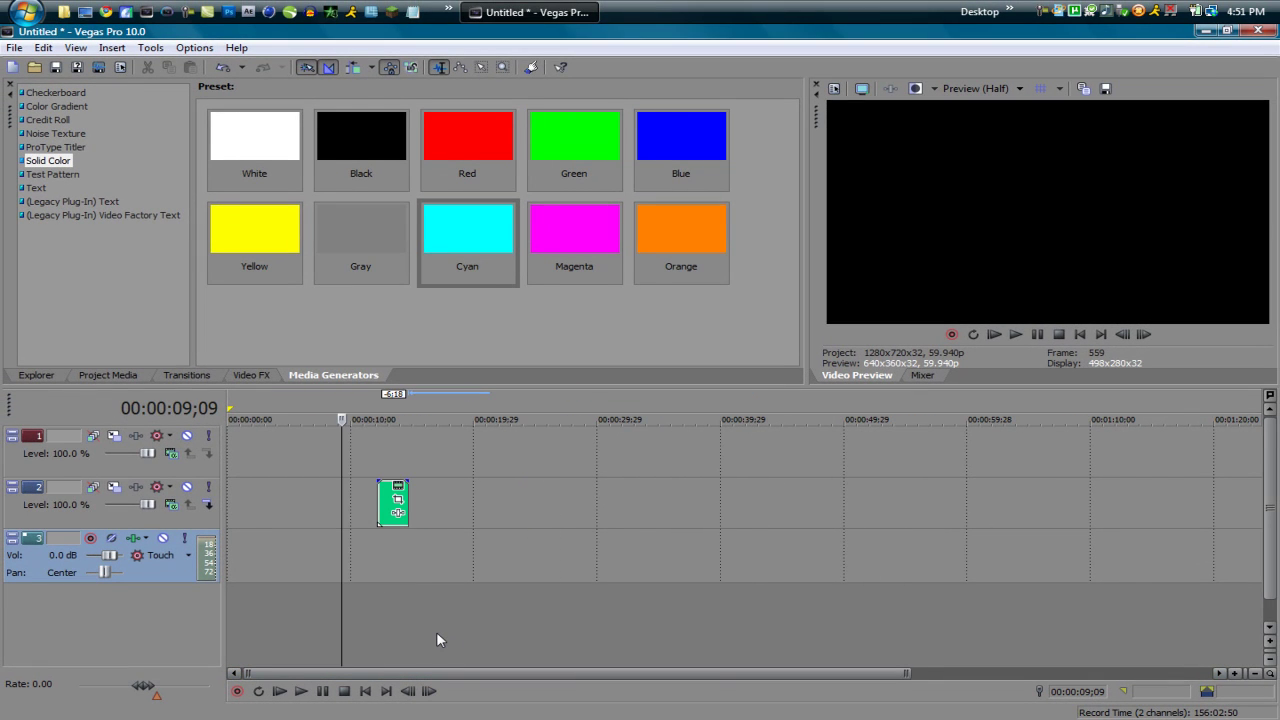